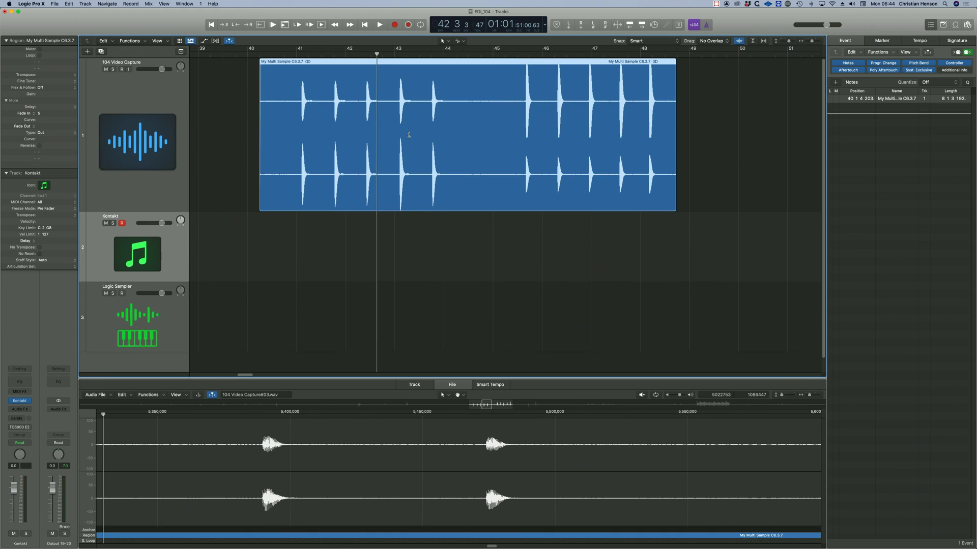
Step: Redo the edits that split the selected audio region into separate trimmed samples with fade-outs, and deselect the regions
key("super+Down")
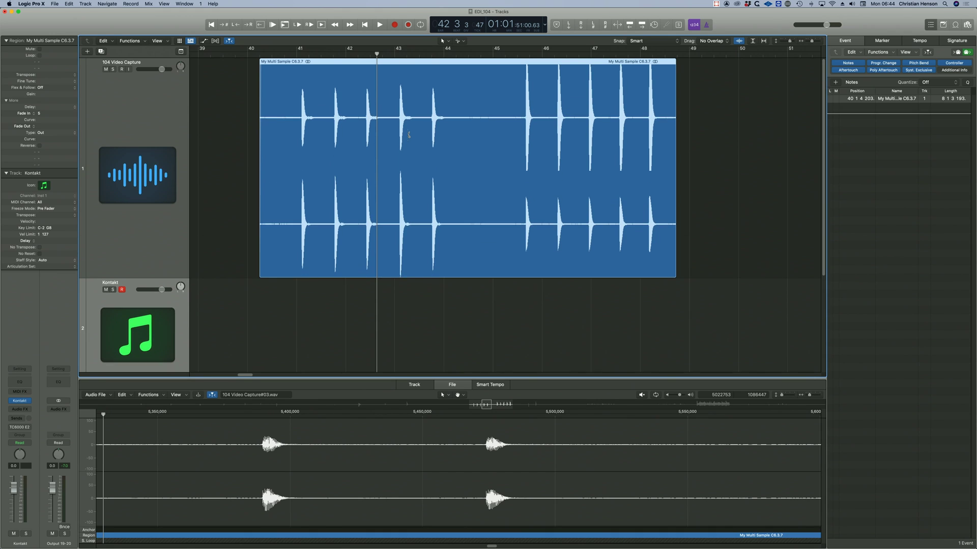
key("super+shift+z")
key("super+shift+z")
key("super+shift+z")
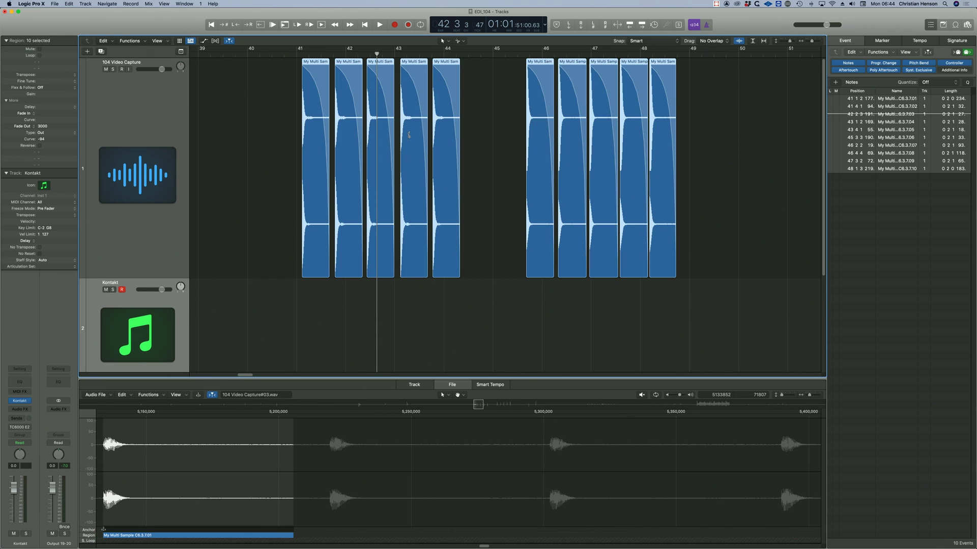
left_click(397, 122)
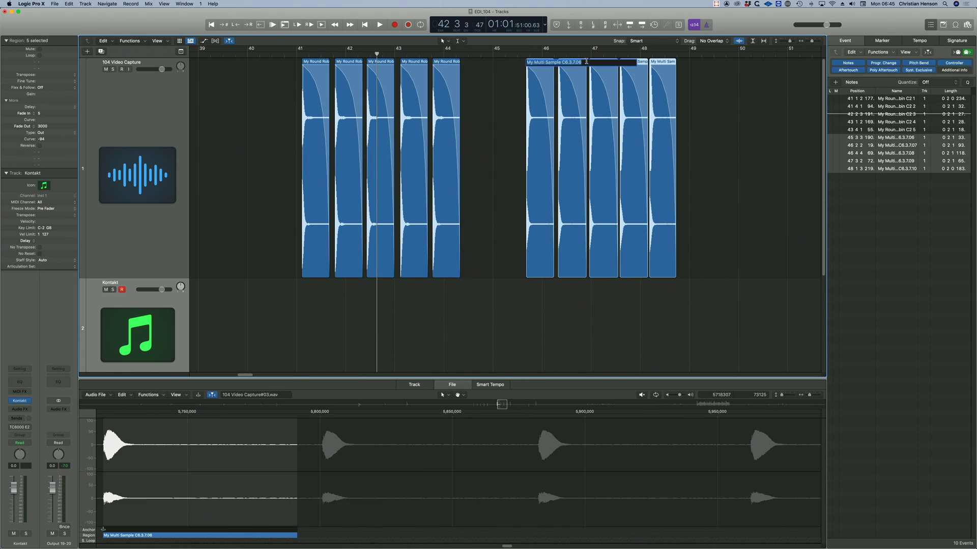
left_click(735, 123)
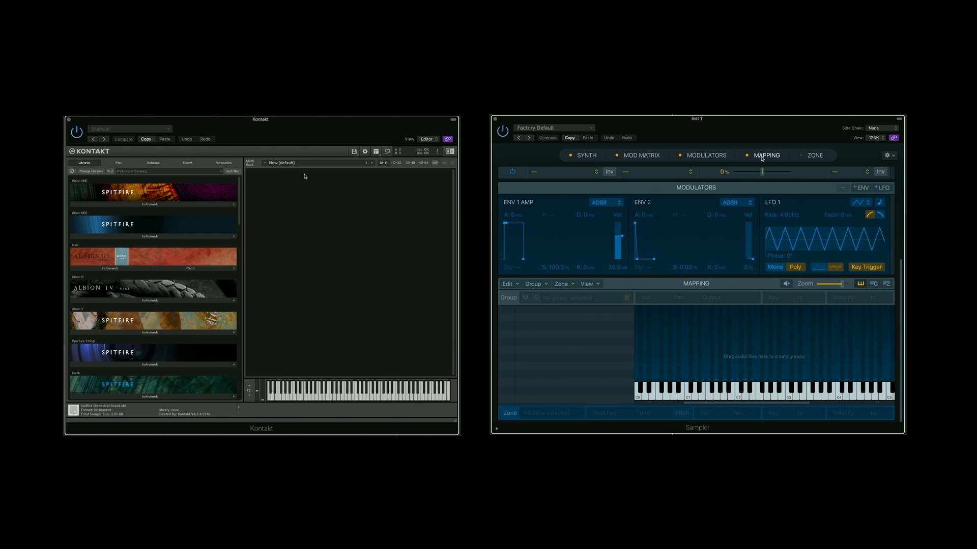
Step: Create a new default instrument in the empty Kontakt rack and open its Mapping Editor for editing
double_click(305, 176)
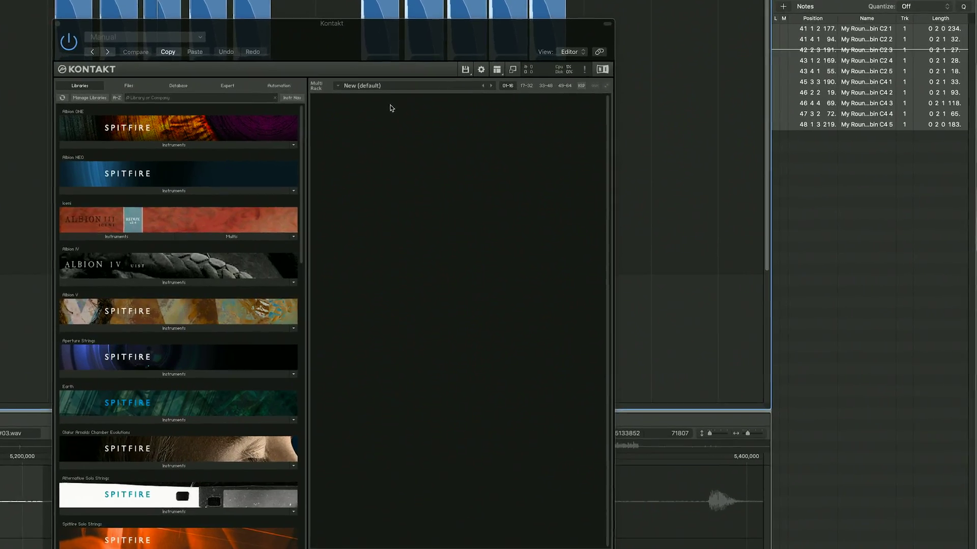
double_click(474, 134)
left_click(416, 130)
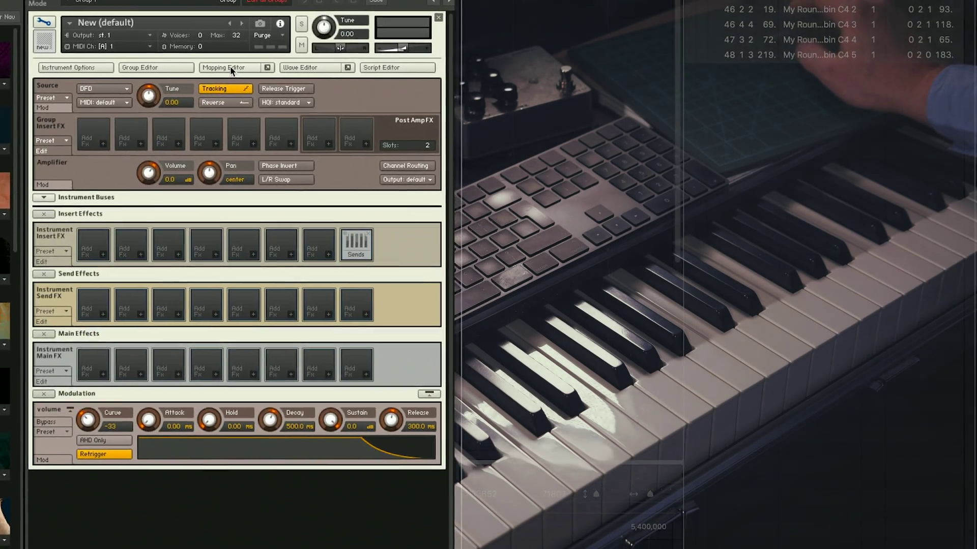
left_click(230, 68)
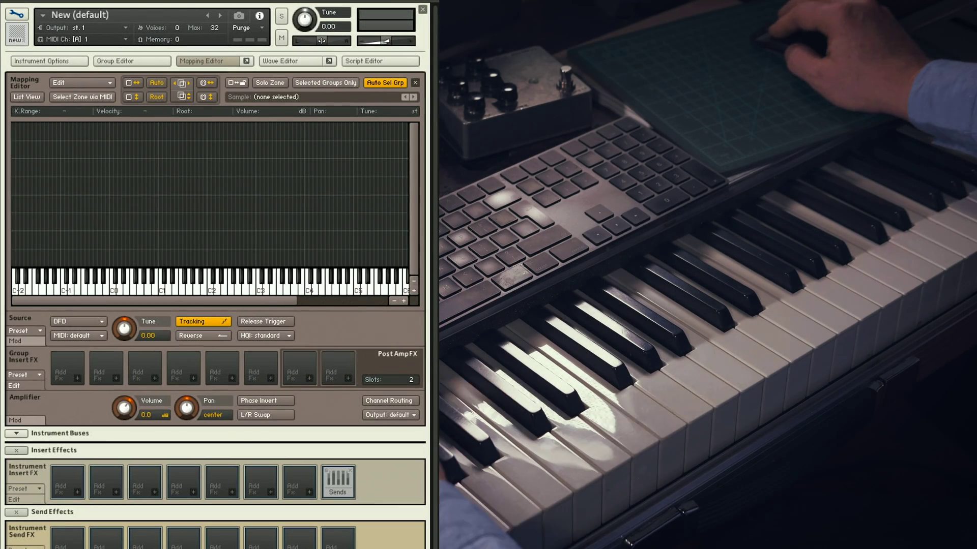
Step: Map My Round Robin C2 1.wav and My Round Robin C4 1.wav onto the keyboard with roots at C2 and C4
left_click_drag(4, 351, 322, 213)
left_click(372, 212)
left_click(160, 204)
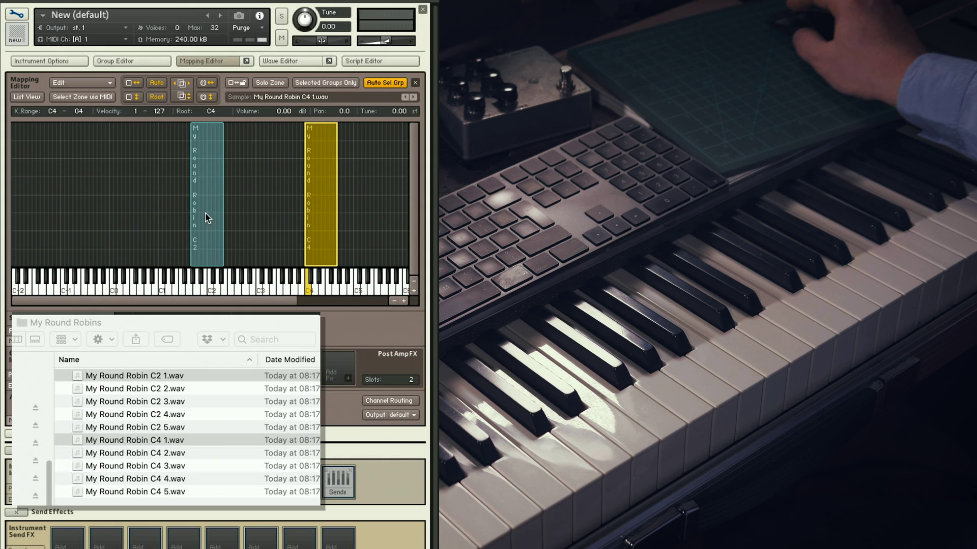
Step: Stretch the C2 1 zone down to the lowest key and up to the C4 1 zone, which covers G#2 to G8
left_click_drag(207, 216, 221, 213)
left_click_drag(144, 197, 215, 215)
left_click_drag(207, 212, 3, 209)
left_click(313, 212)
left_click_drag(304, 210, 241, 211)
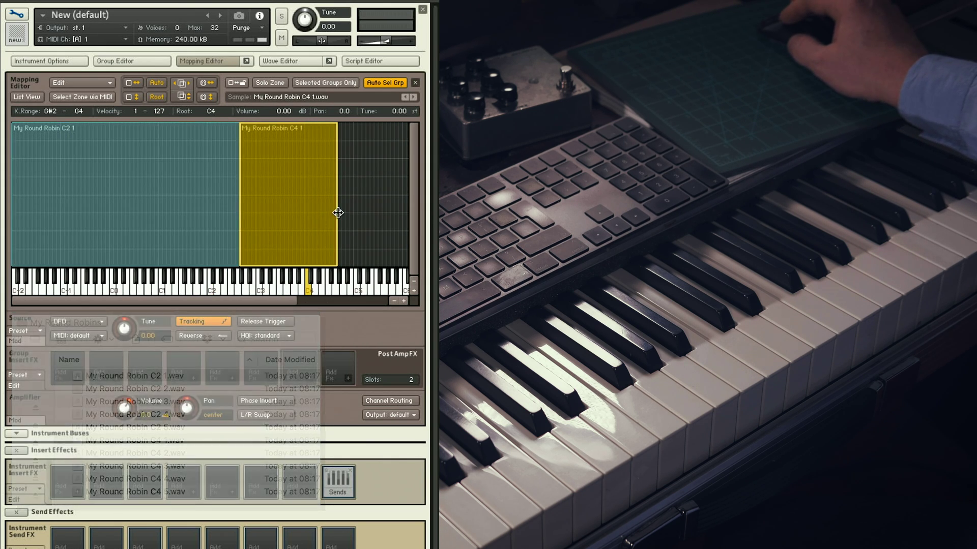
left_click_drag(338, 214, 432, 213)
left_click_drag(215, 300, 133, 299)
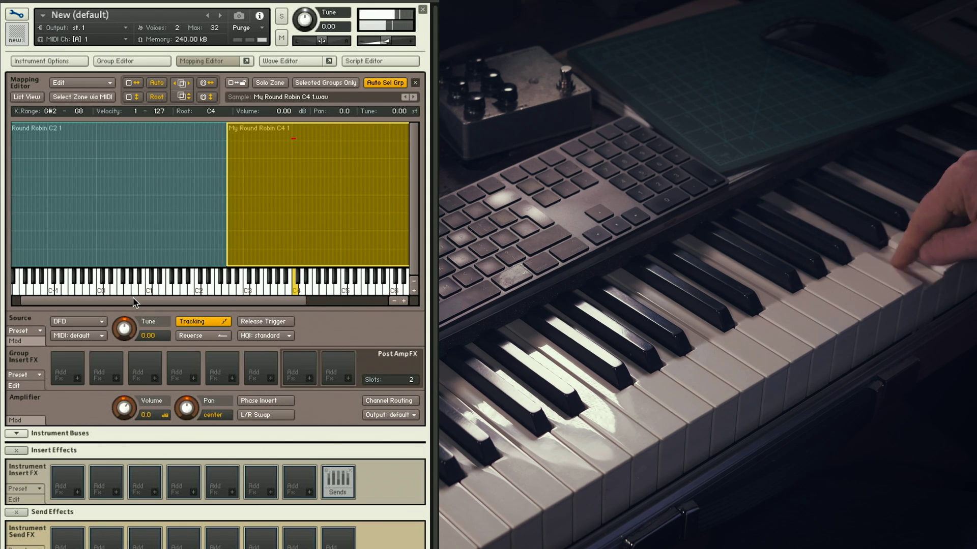
Step: Lengthen the release of the instrument's volume envelope to about 4.2k ms
scroll(132, 298, "down", 5)
scroll(374, 501, "down", 4)
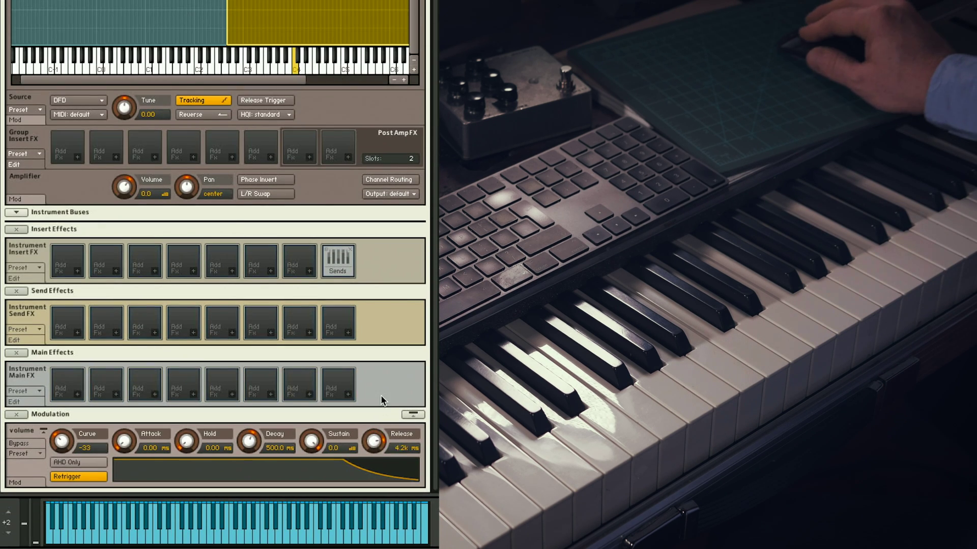
scroll(381, 394, "up", 8)
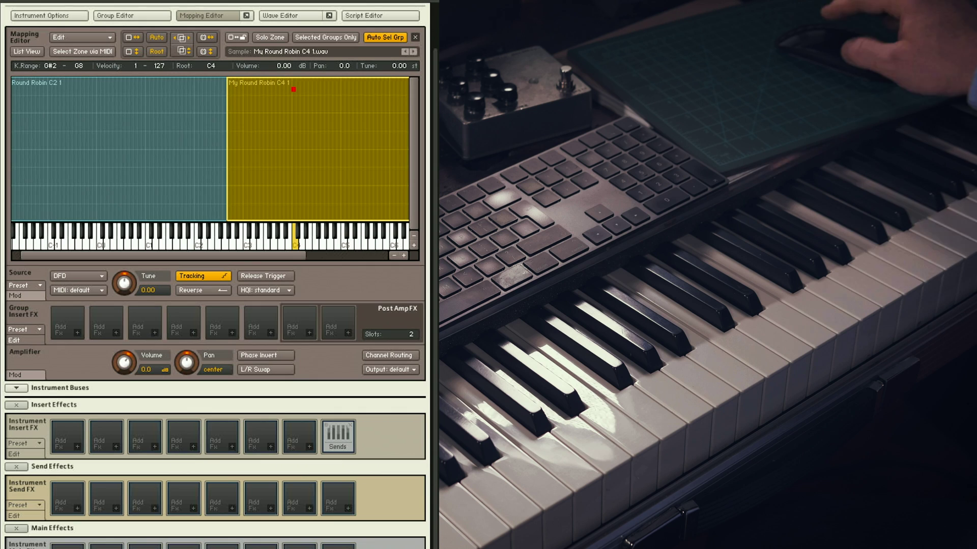
scroll(213, 306, "up", 2)
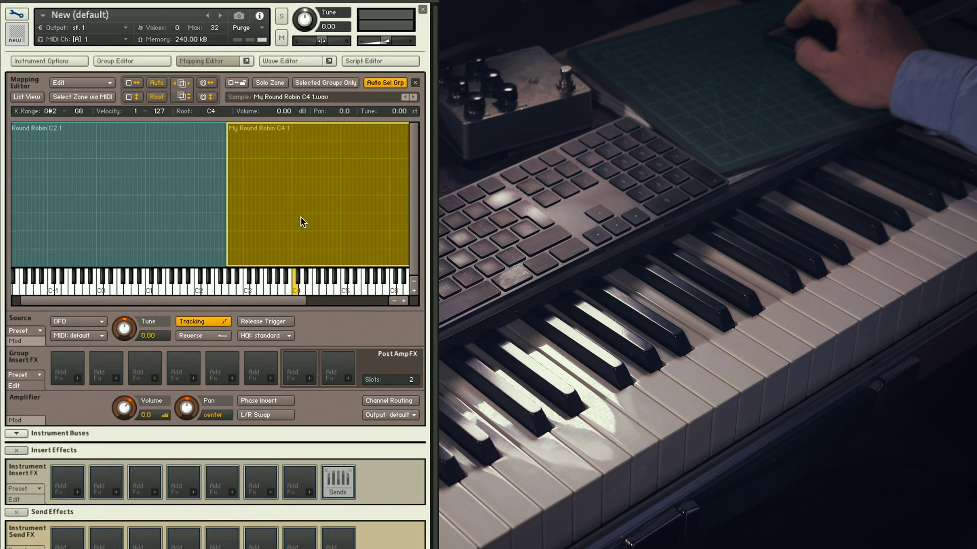
Step: Rename Group 1 as RR 1 in the Group Editor and set its group start condition to cycle round robin
left_click(110, 61)
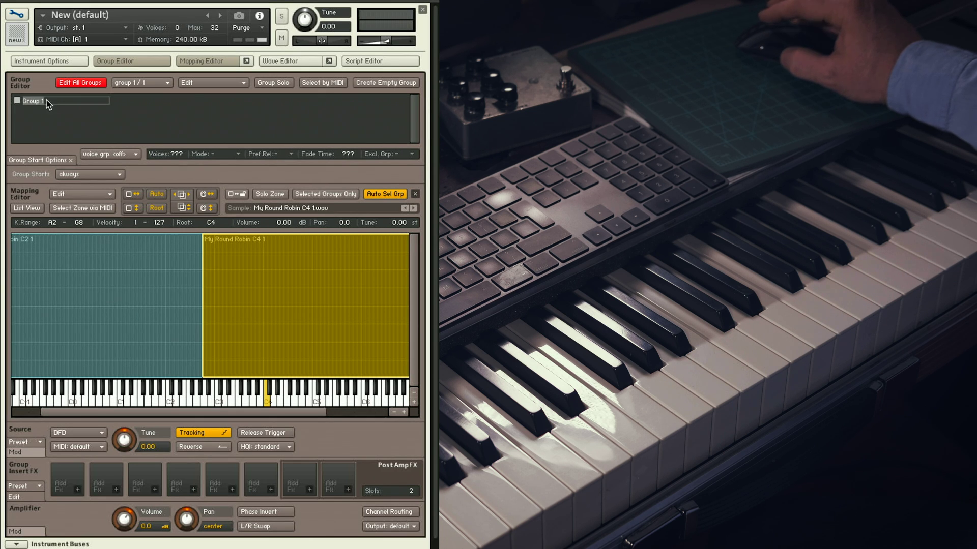
type("RR ")
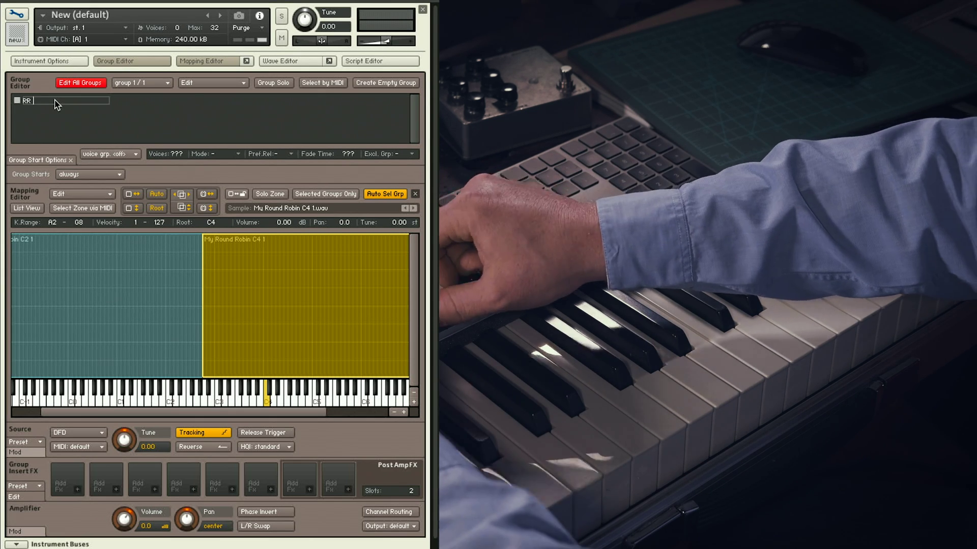
type("1")
key("Return")
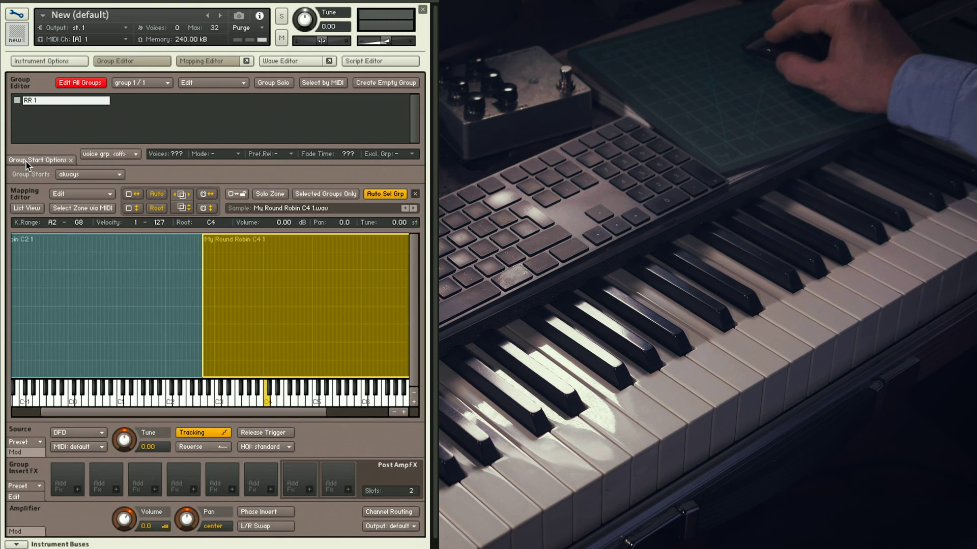
left_click(74, 174)
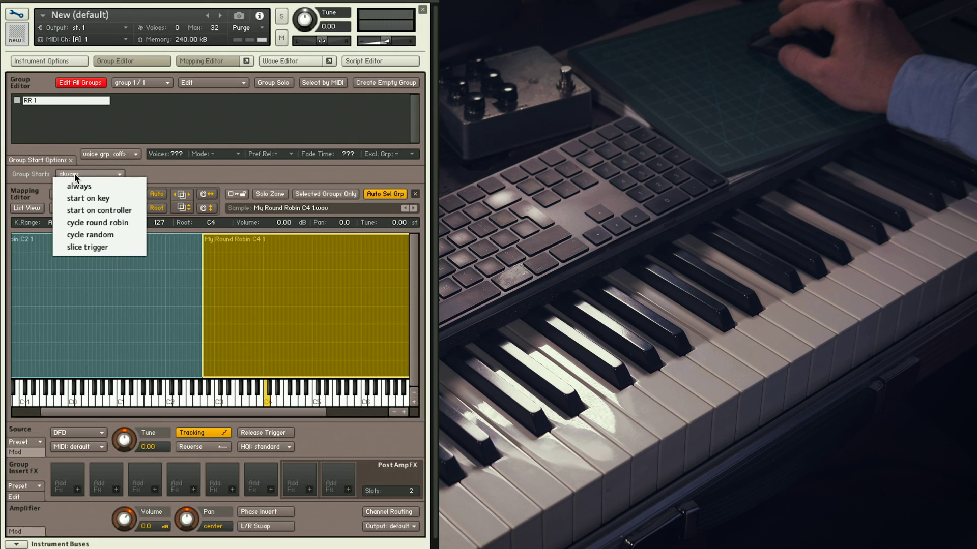
left_click(117, 221)
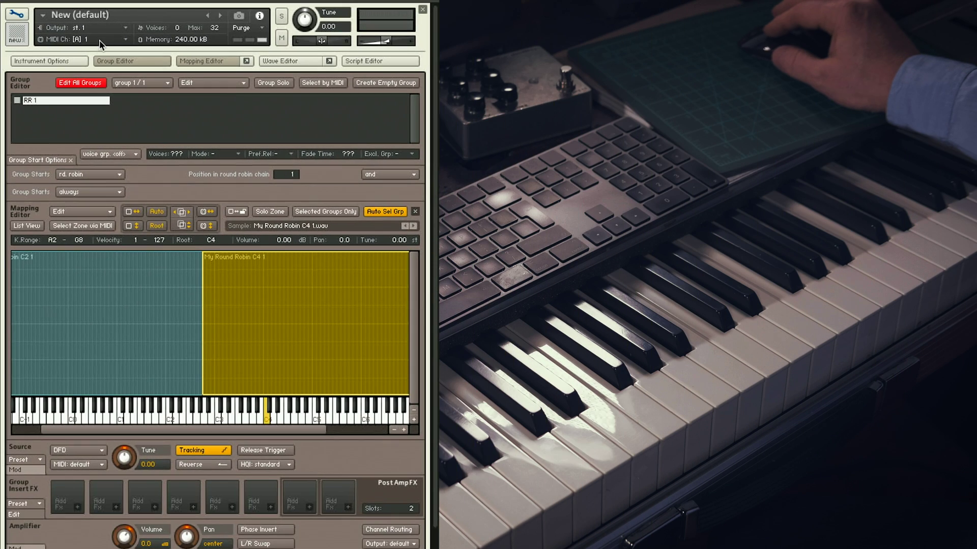
Step: Duplicate the RR 1 group until the instrument has five groups
right_click(49, 100)
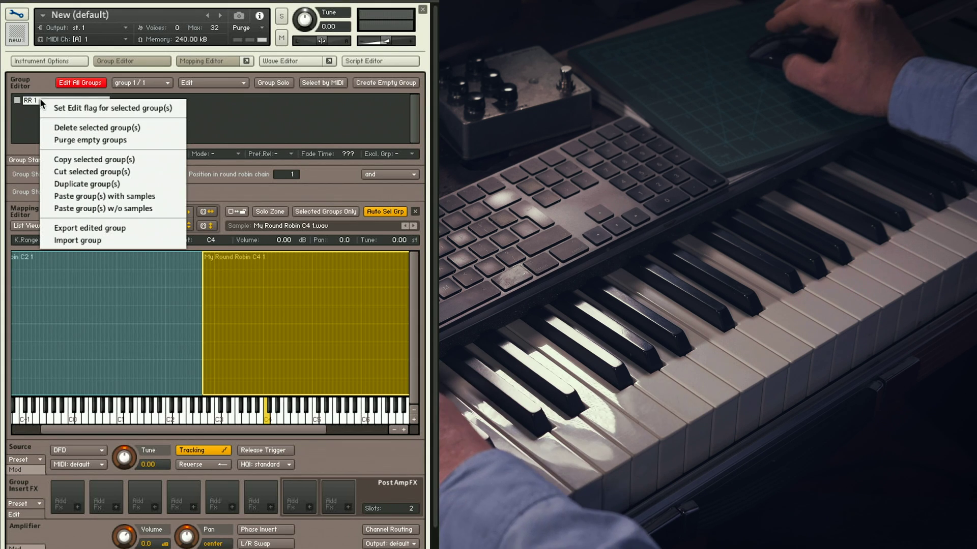
left_click(80, 183)
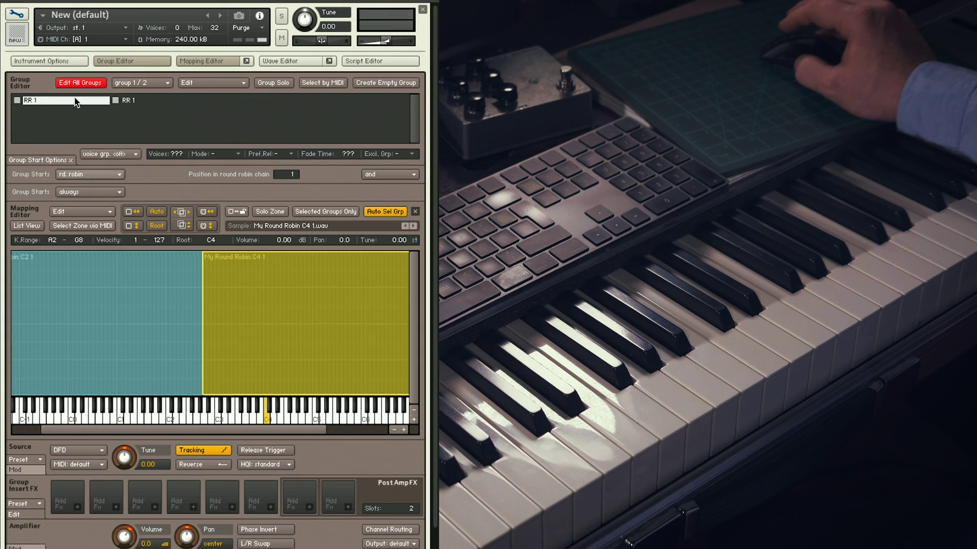
right_click(46, 101)
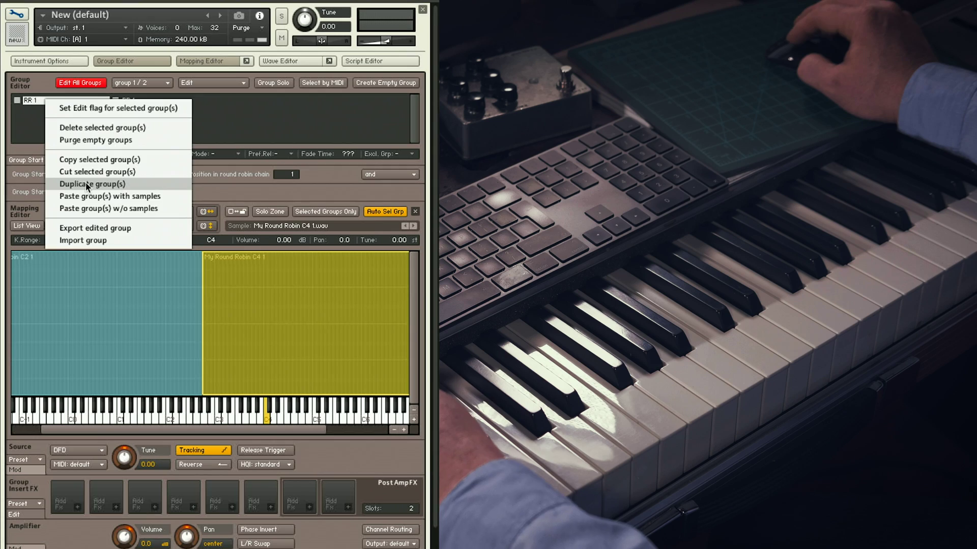
left_click(86, 182)
right_click(49, 100)
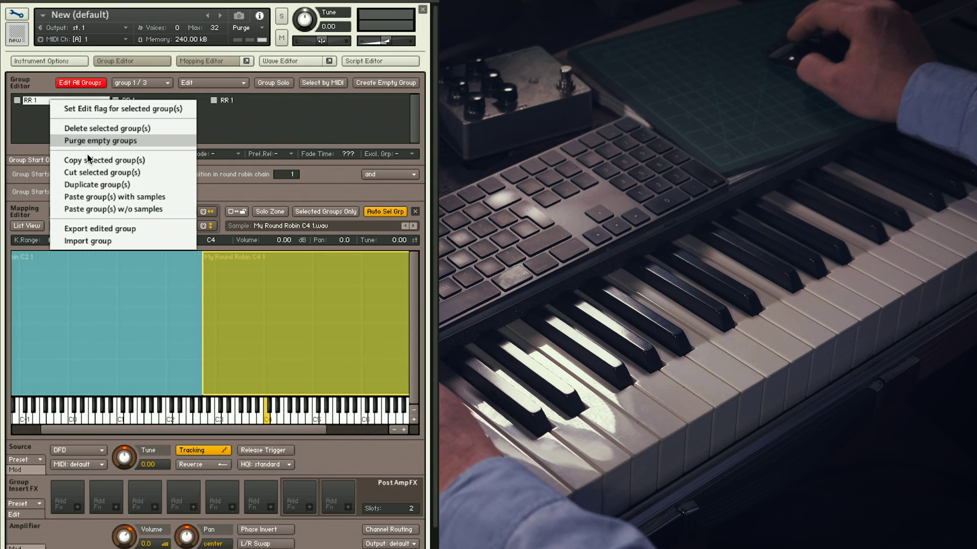
left_click(85, 184)
Step: Rename the four duplicated groups RR 2, RR 3, RR 4 and RR 5
double_click(135, 102)
key("BackSpace")
type("2")
double_click(233, 102)
key("BackSpace")
type("3")
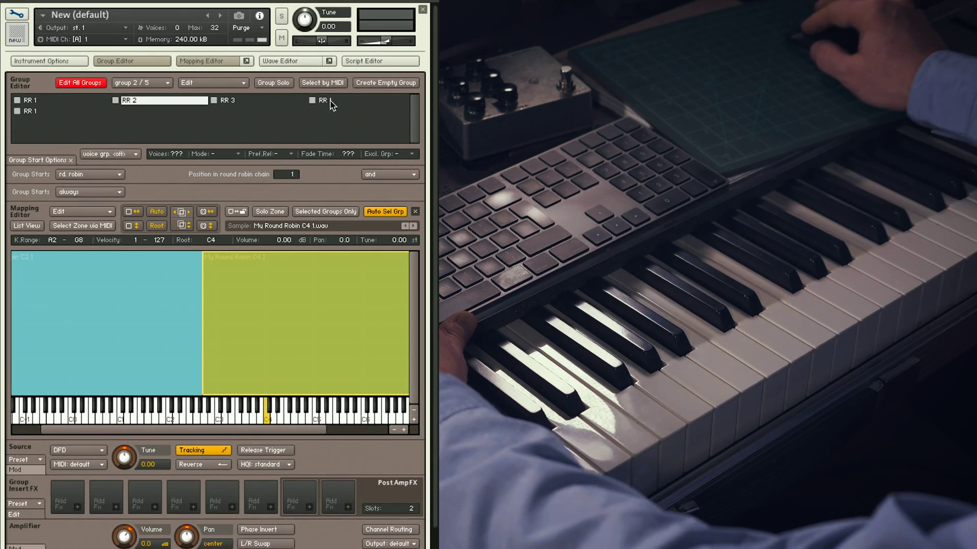
double_click(331, 101)
type("4")
double_click(35, 112)
key("BackSpace")
type("5")
Step: Limit group editing and the mapping view to RR 1, and show its C2 1 and C4 1 samples in the Wave Editor
left_click(30, 100)
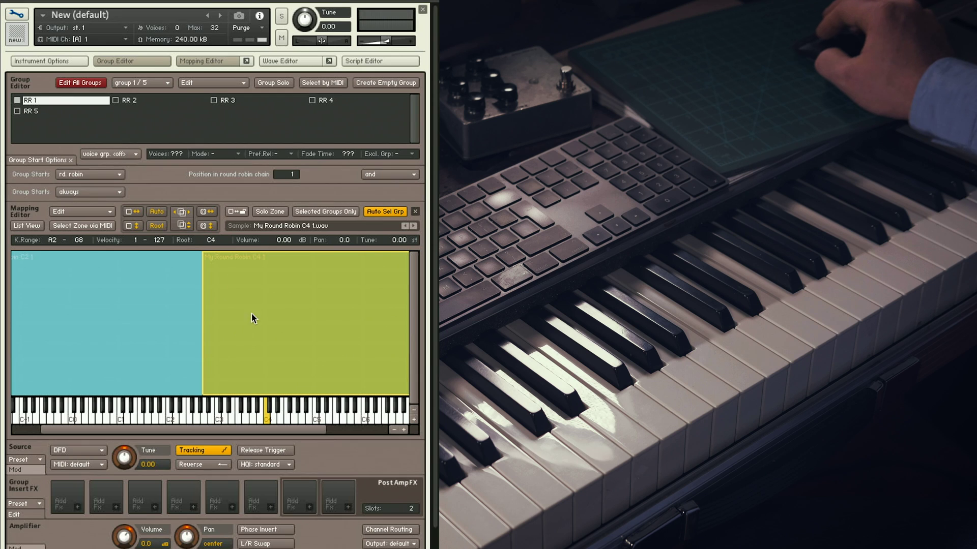
left_click(326, 214)
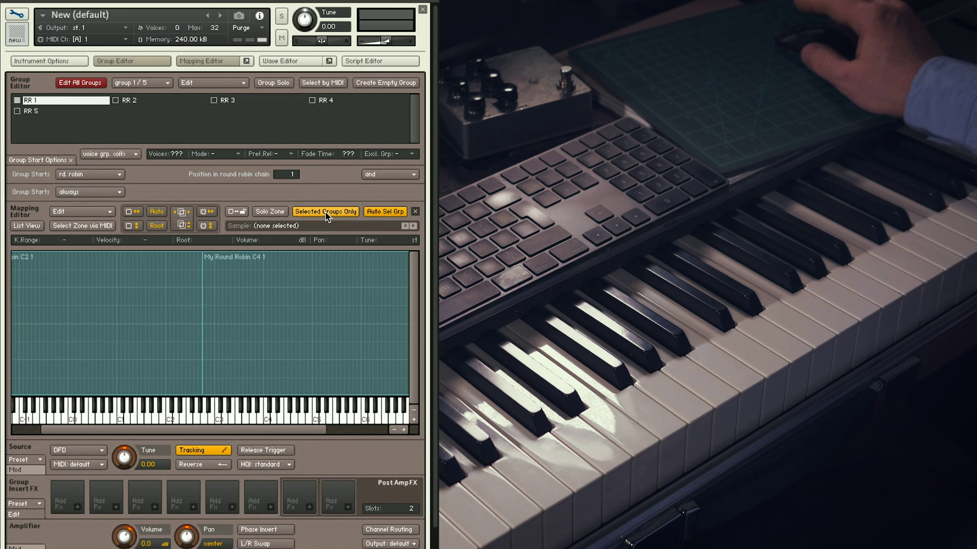
left_click(148, 320)
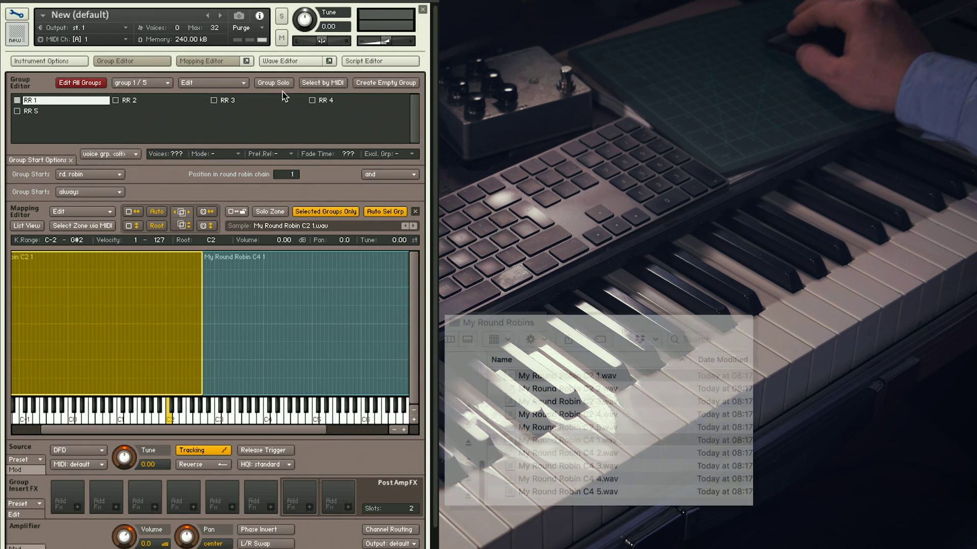
left_click(277, 61)
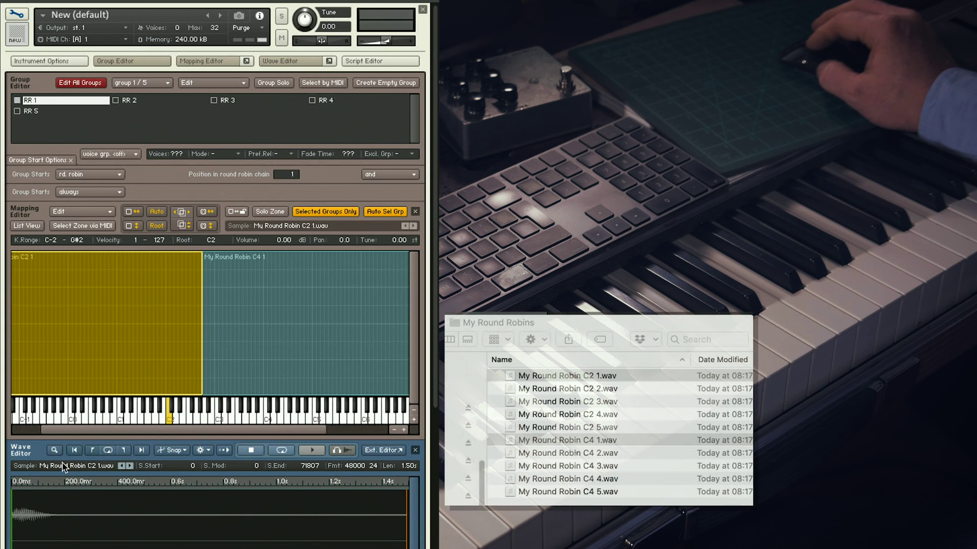
left_click(382, 323)
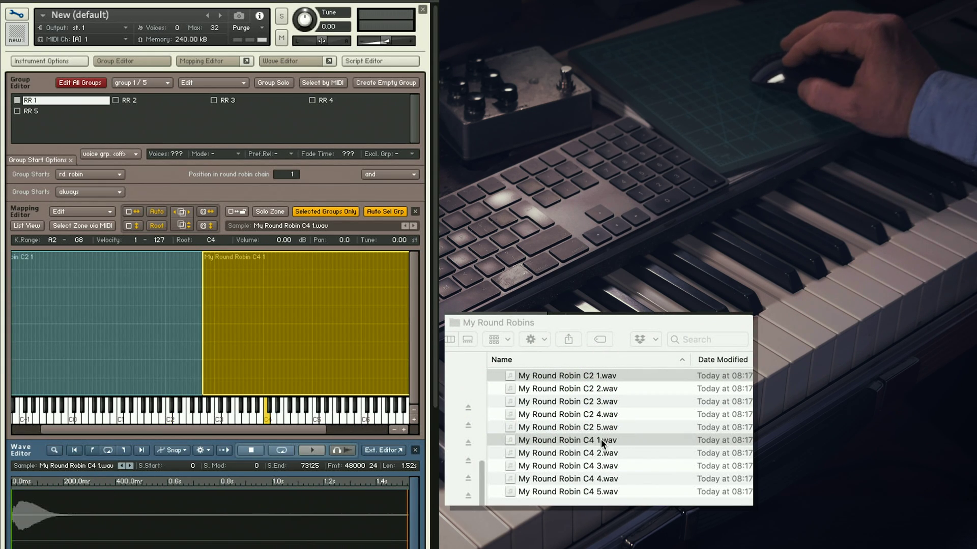
Step: Replace the samples in the RR 2 group's two zones with My Round Robin C2 2.wav and My Round Robin C4 2.wav
left_click(132, 101)
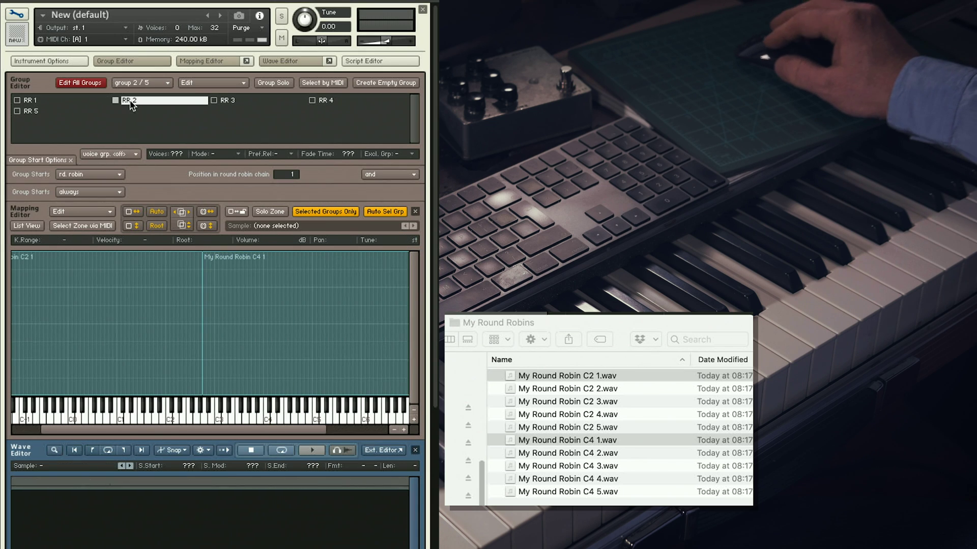
left_click(98, 321)
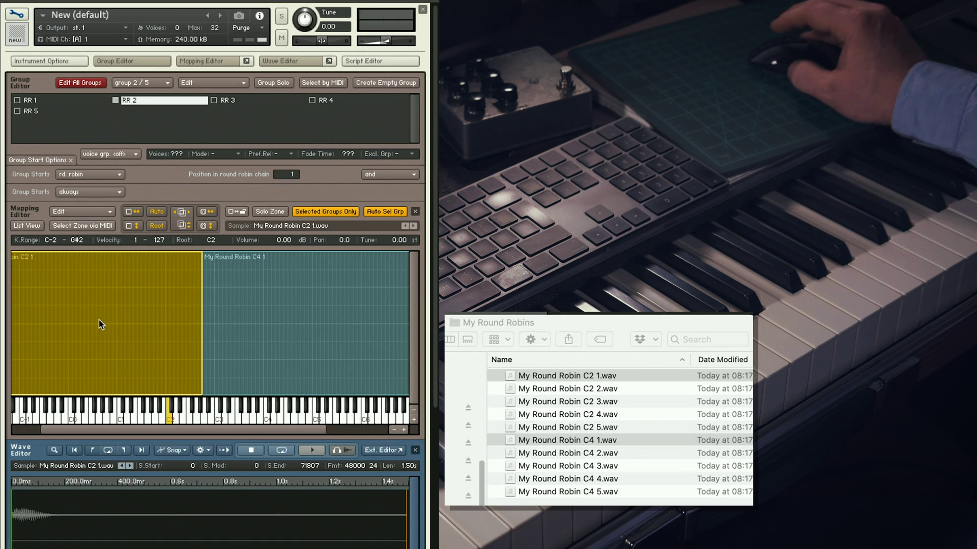
left_click(326, 365)
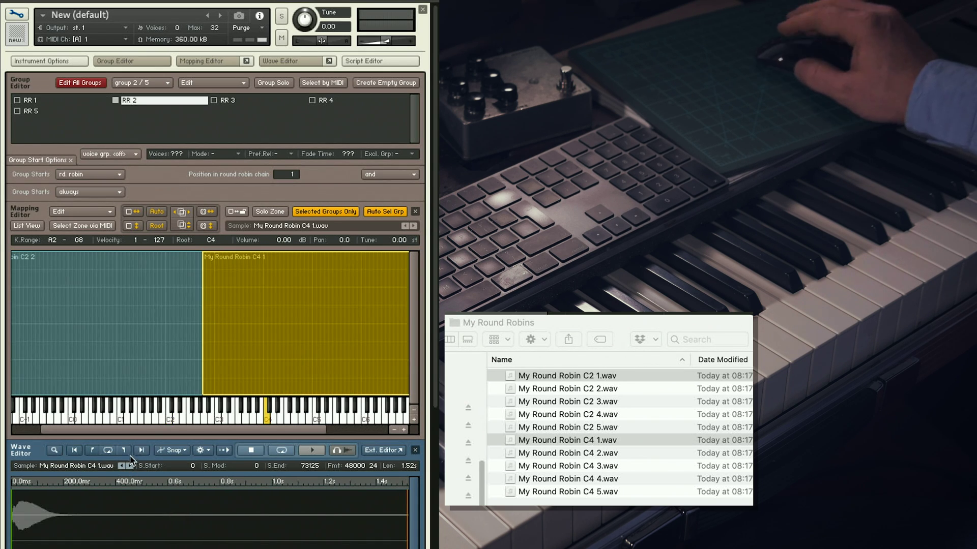
Step: Replace the samples in the RR 3 group's two zones with My Round Robin C2 3.wav and My Round Robin C4 3.wav
left_click(228, 100)
left_click(144, 362)
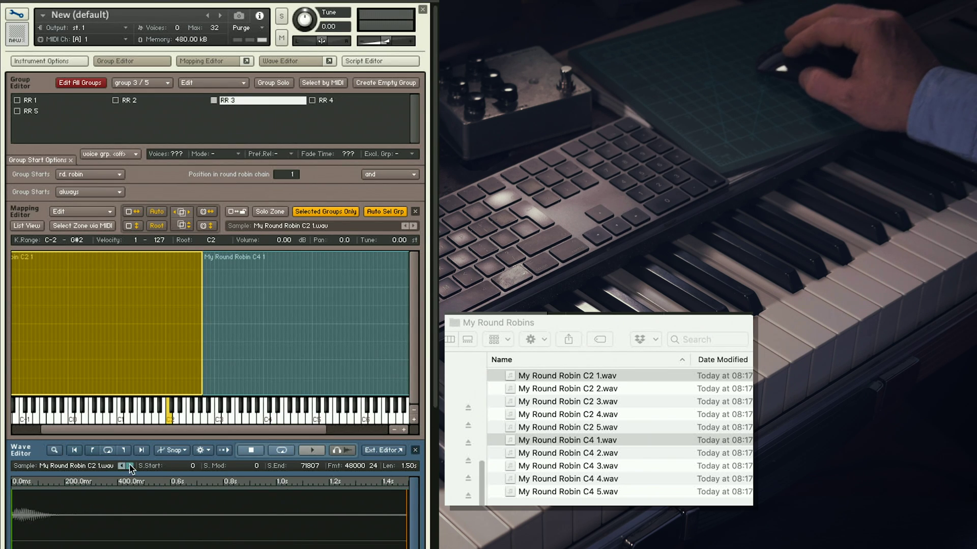
left_click(318, 324)
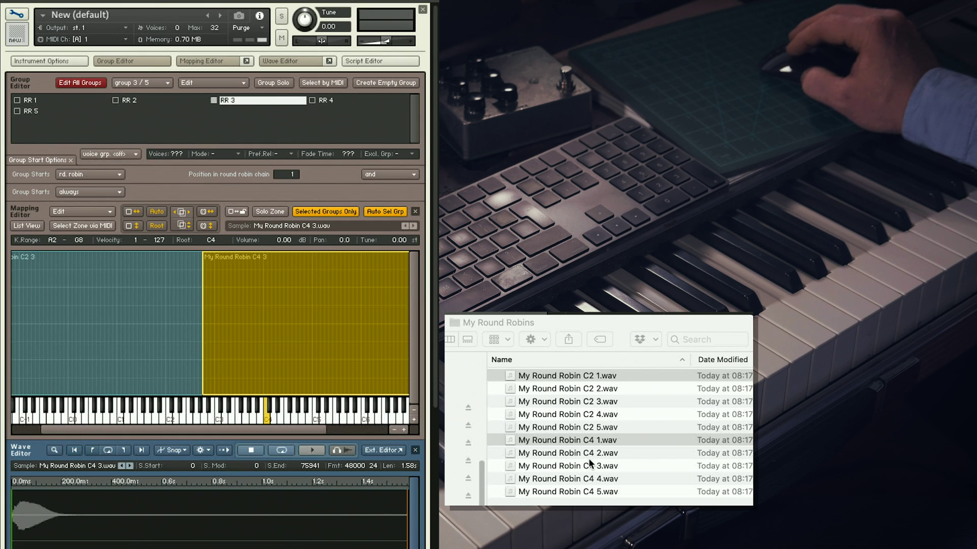
Step: Replace the samples in the RR 4 group's two zones with My Round Robin C2 4.wav and My Round Robin C4 4.wav
left_click(324, 101)
left_click(148, 356)
triple_click(130, 466)
left_click(285, 356)
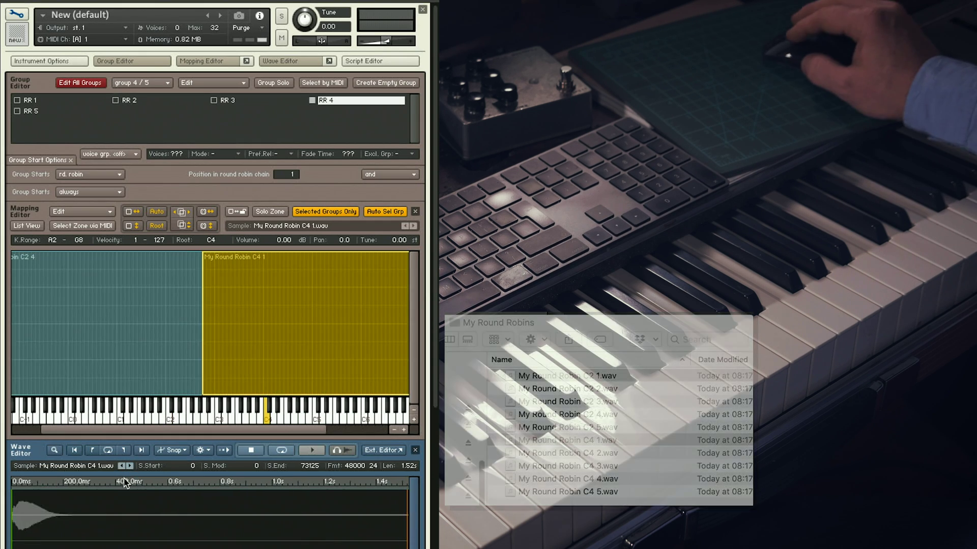
triple_click(130, 466)
Step: Replace the RR 5 group's samples with My Round Robin C2 5.wav and My Round Robin C4 5.wav, and return to the RR 1 group
left_click(31, 111)
left_click(112, 356)
left_click(40, 101)
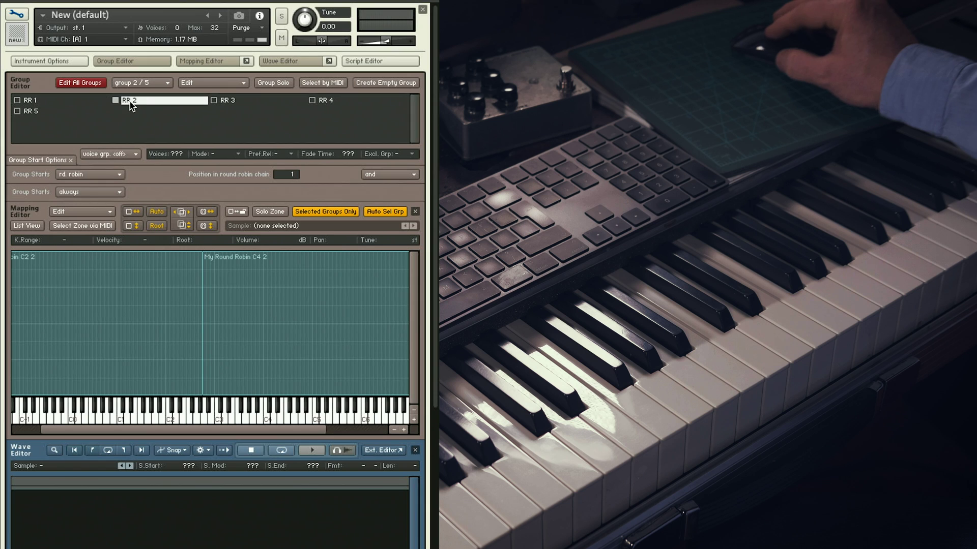
Step: Set the round robin chain positions of the remaining groups RR 3, RR 4 and RR 5, giving RR 4 position 4
left_click(227, 100)
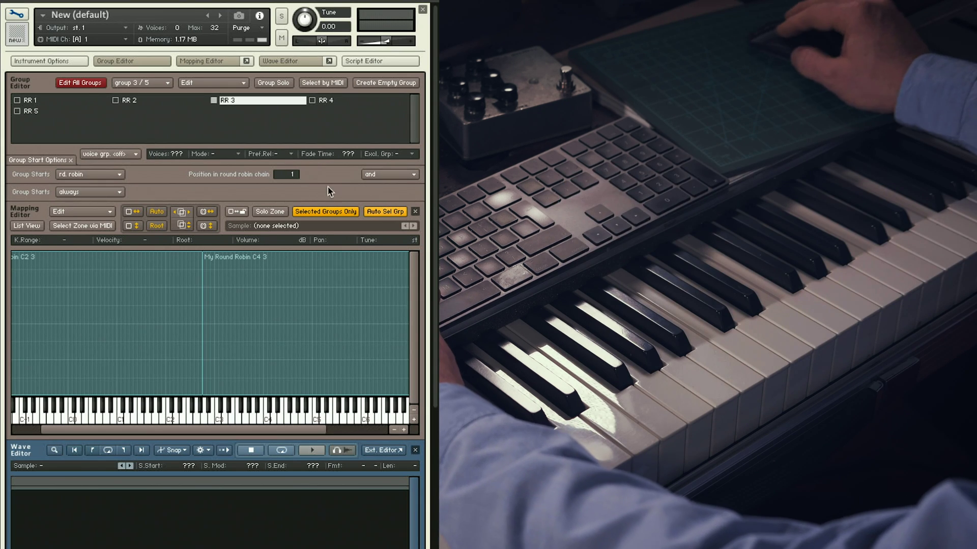
left_click(326, 101)
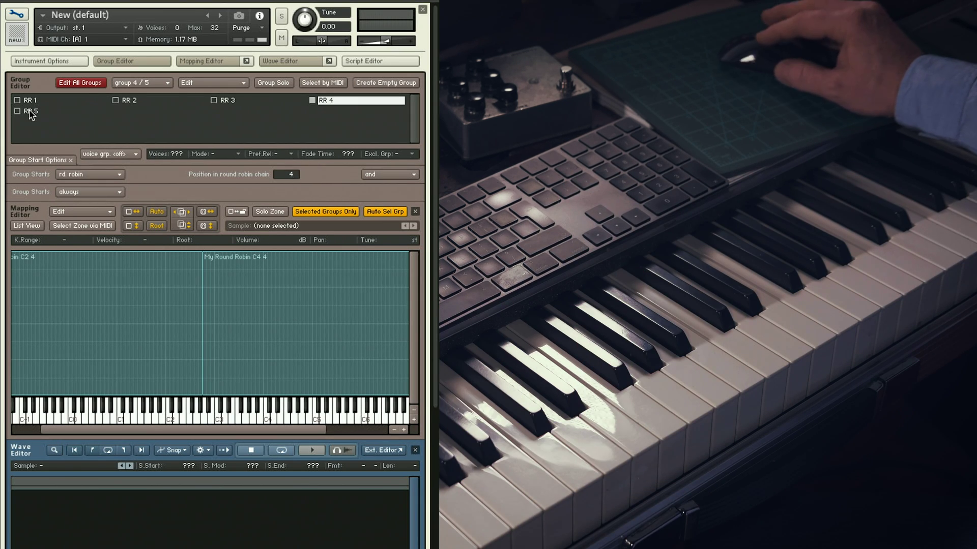
left_click_drag(297, 177, 273, 126)
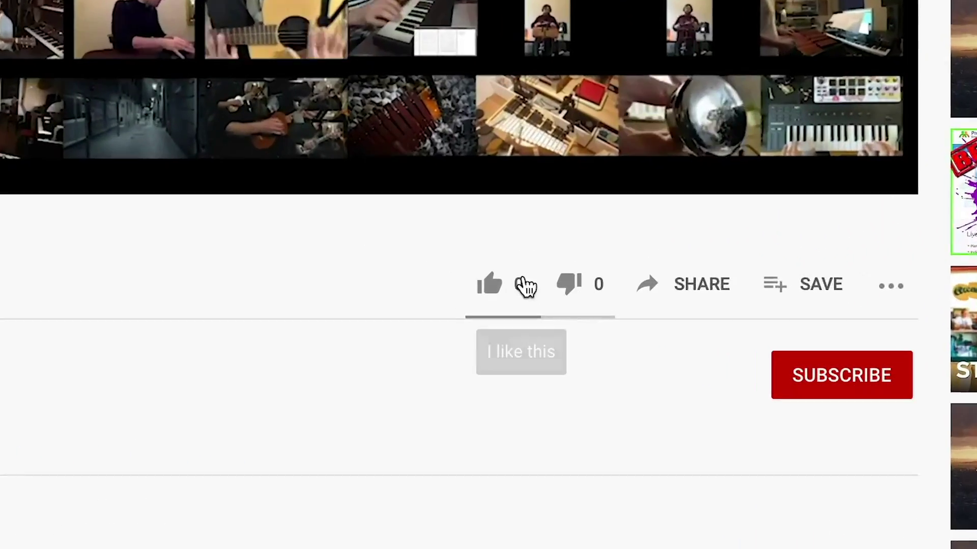
Step: On the YouTube page, like the video and subscribe to the channel with notifications set to All
left_click(539, 412)
left_click(931, 370)
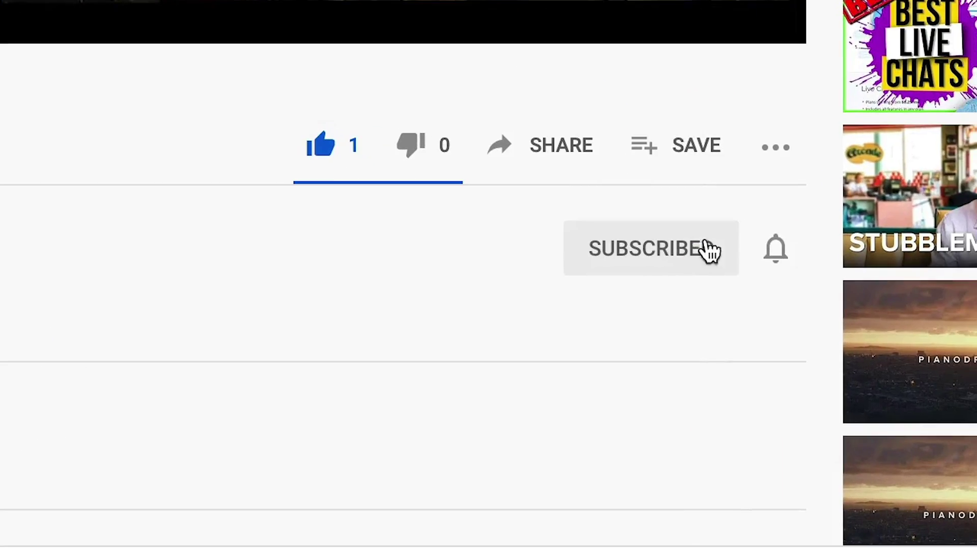
left_click(780, 262)
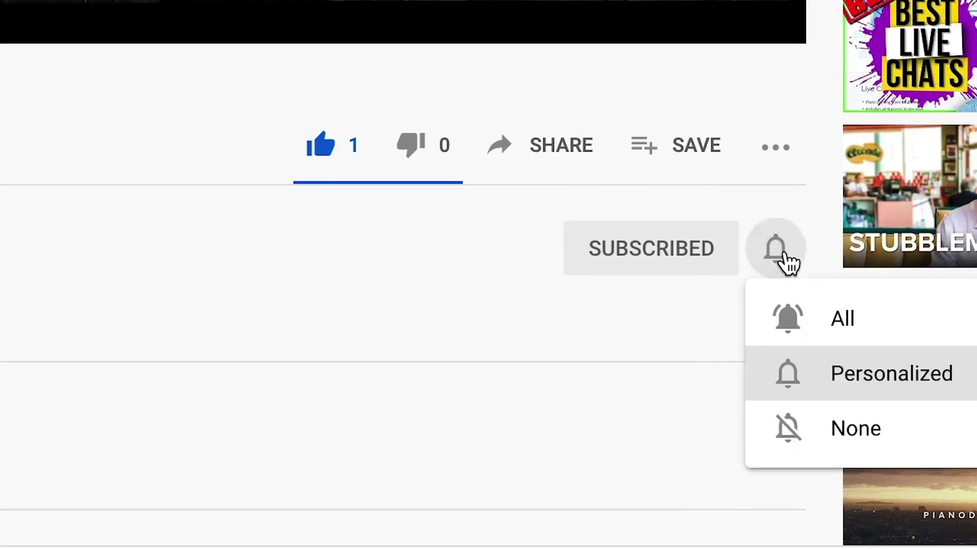
left_click(838, 330)
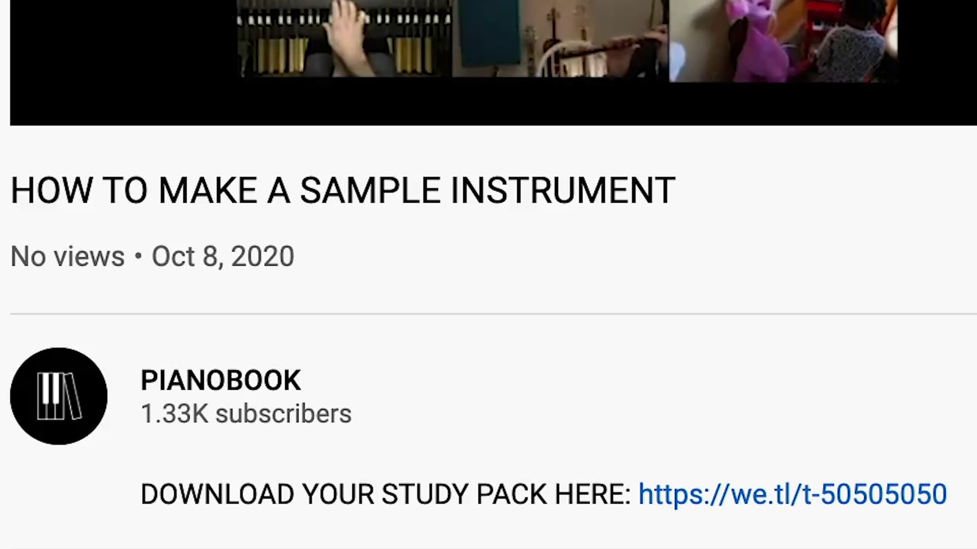
scroll(488, 275, "down", 2)
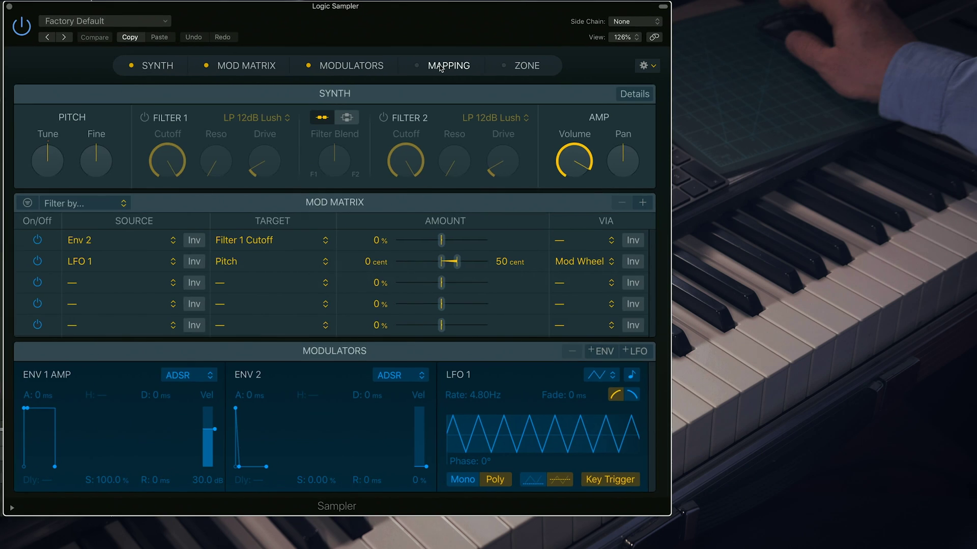
Step: In Logic Sampler, add My Round Robin C2 1.wav and My Round Robin C4 1.wav to the mapping as two zones
scroll(279, 122, "down", 5)
left_click_drag(229, 330, 400, 381)
left_click(433, 360)
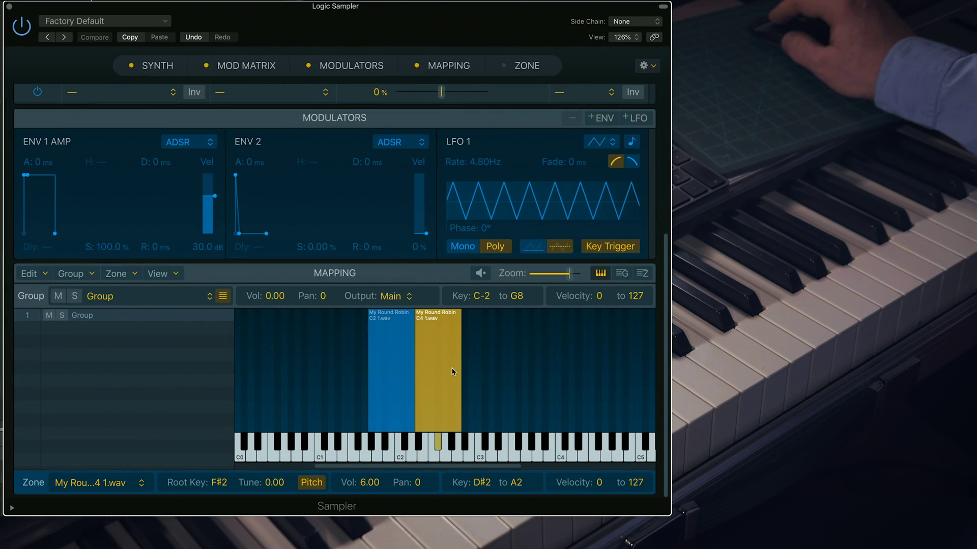
Step: Stretch the C2 zone across C-2 to F#2 and the C4 zone across G2 to G8, both up to velocity 127
left_click(382, 367)
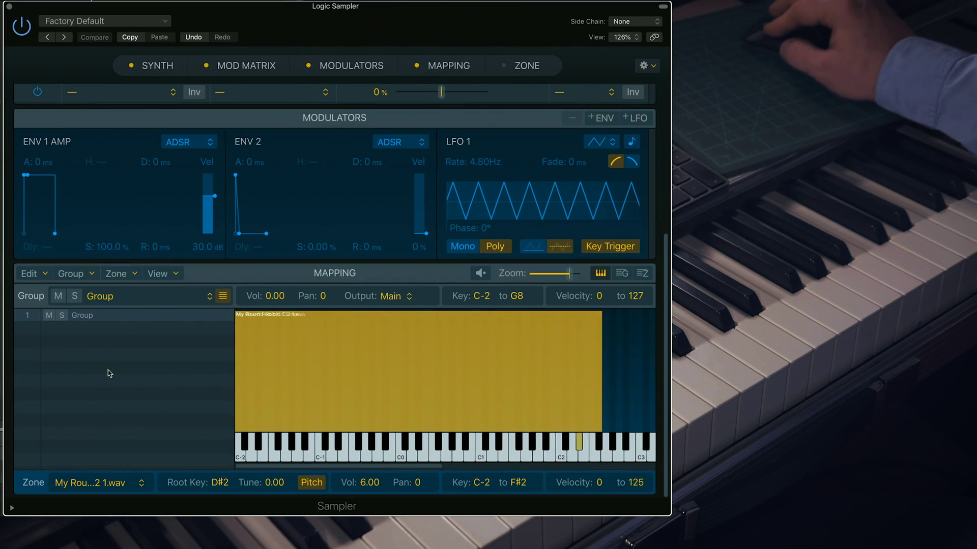
scroll(462, 371, "right", 5)
left_click(523, 317)
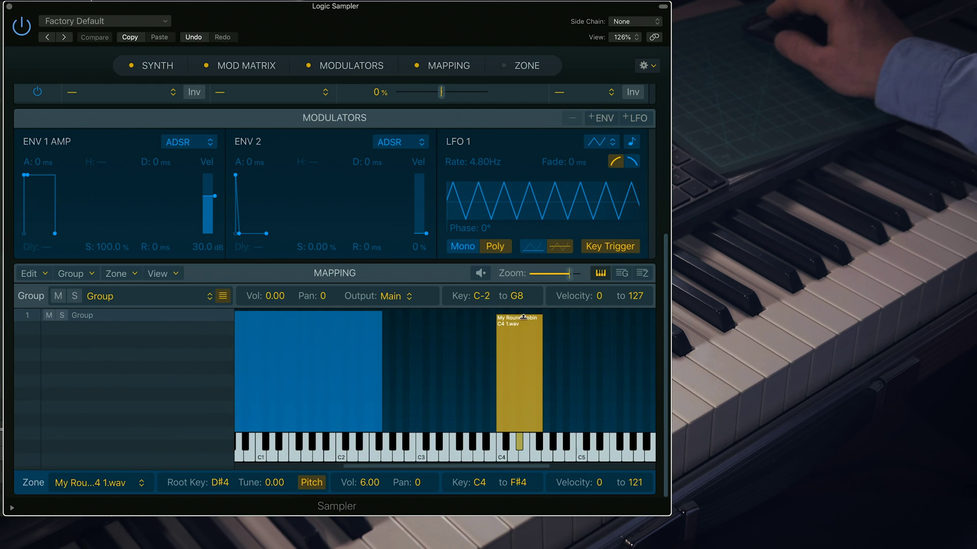
left_click_drag(319, 310, 323, 295)
left_click_drag(496, 377, 382, 378)
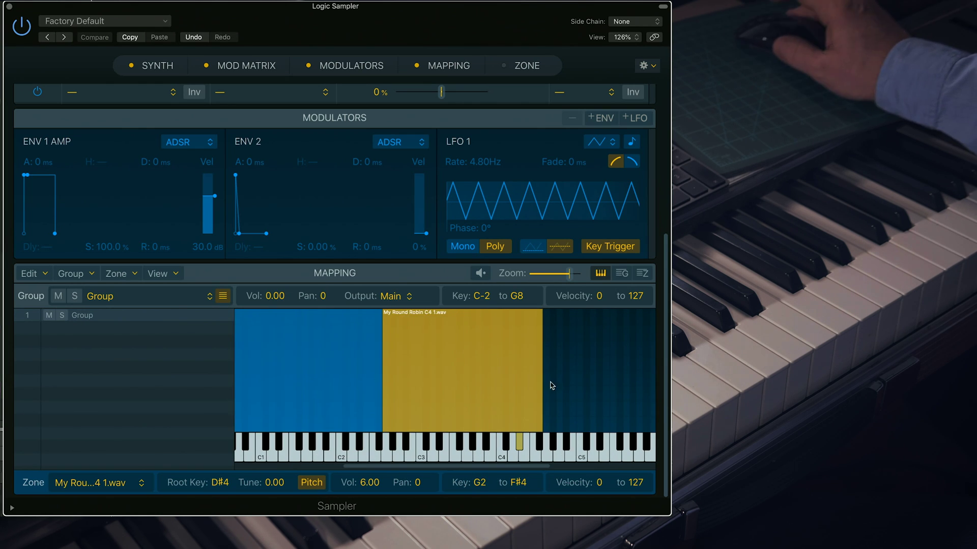
left_click_drag(543, 385, 662, 385)
left_click_drag(533, 465, 377, 465)
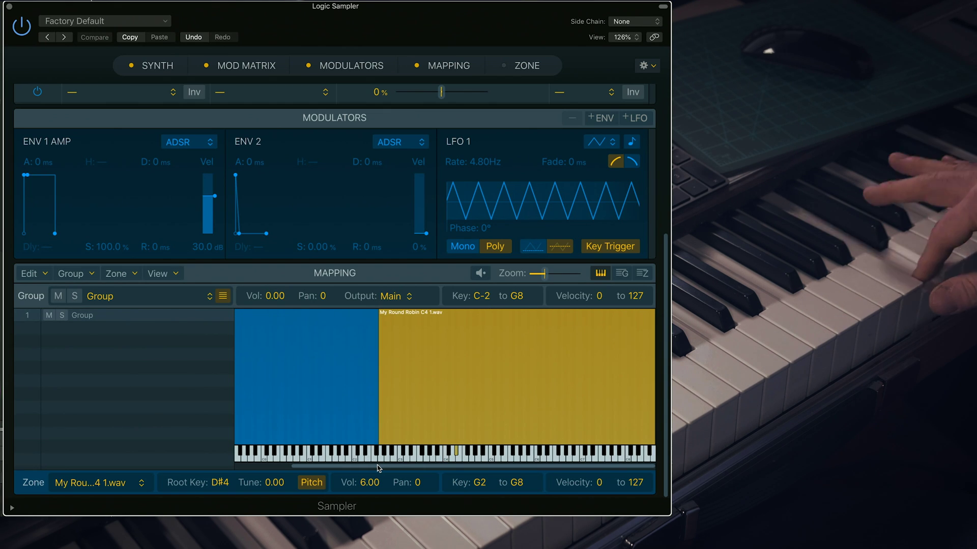
Step: Lengthen the release of the ENV 1 AMP envelope to 1914 ms
left_click_drag(59, 259, 73, 260)
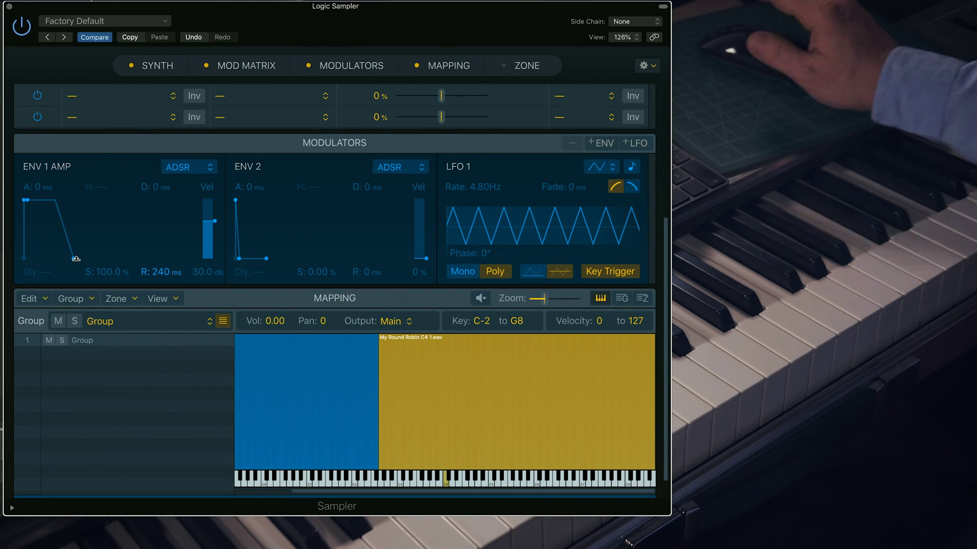
scroll(74, 271, "up", 1)
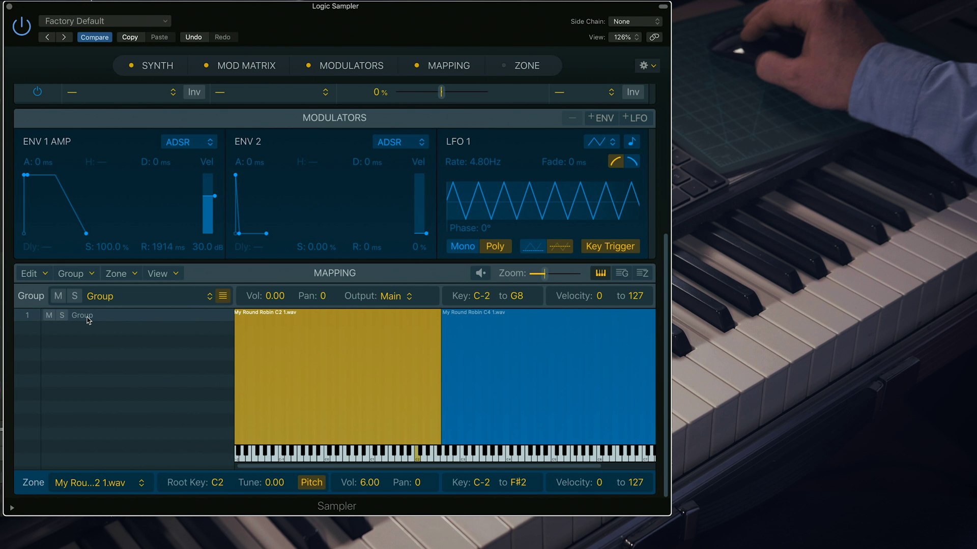
Step: Rename the mapping's only group to RR 1
double_click(82, 315)
type("RR")
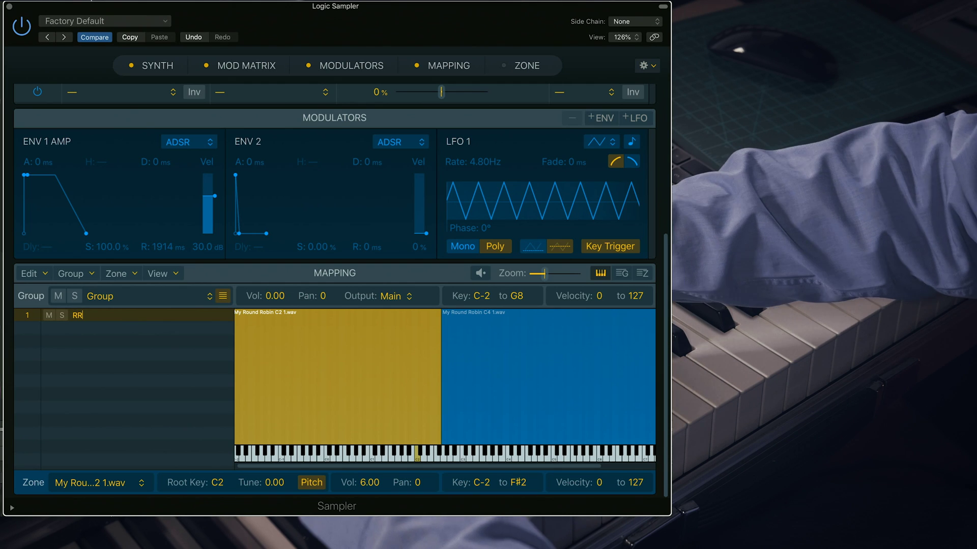
type(" 1")
key("Return")
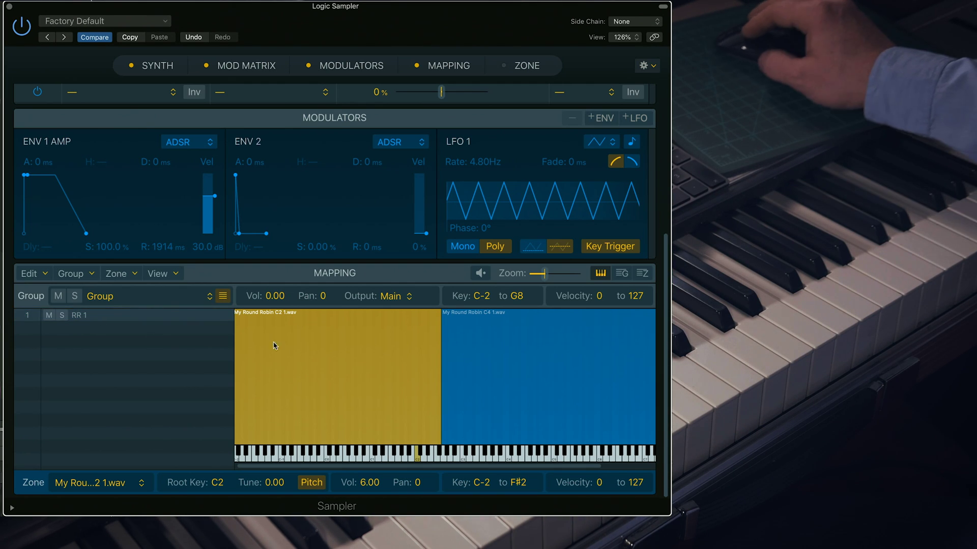
Step: Display the groups as a list and add the Round Robin column to the visible group list columns
left_click(621, 273)
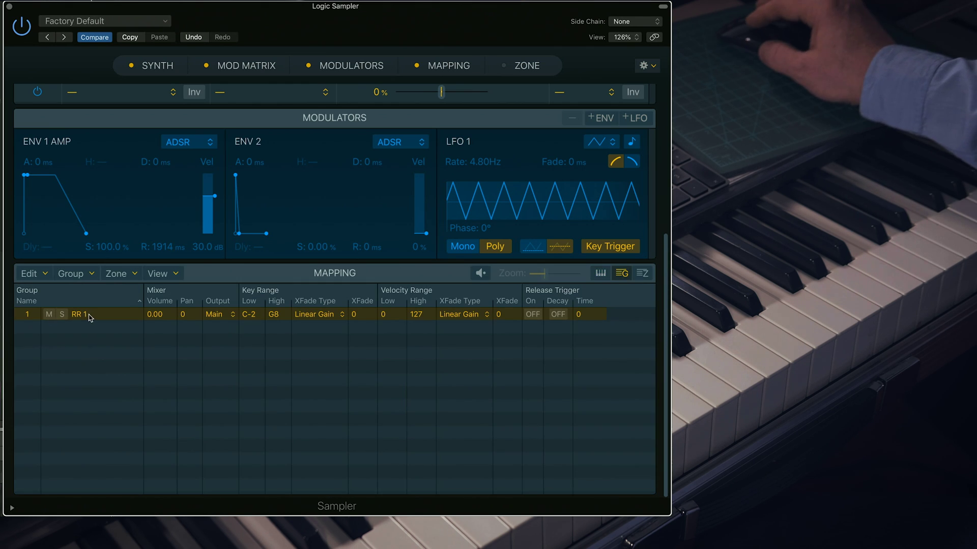
left_click(157, 273)
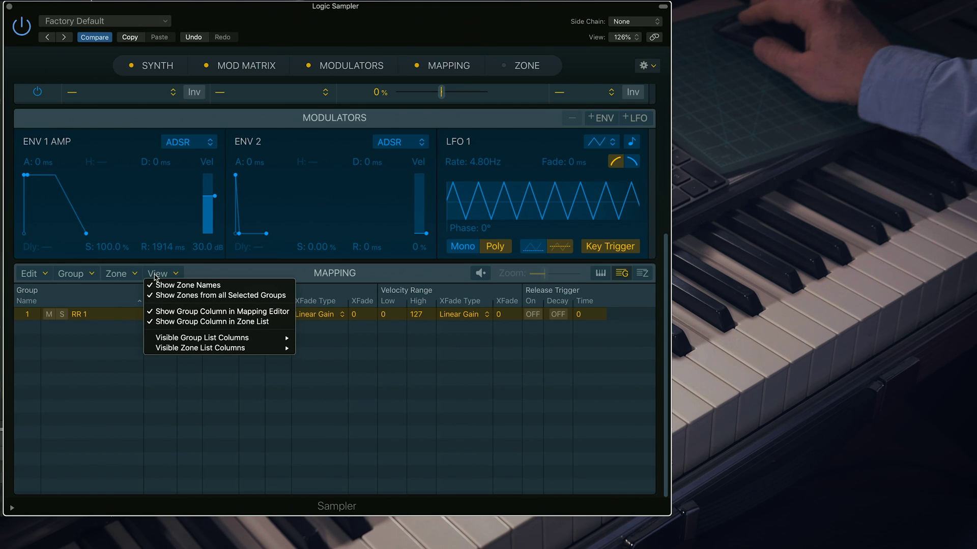
left_click(177, 275)
left_click(177, 275)
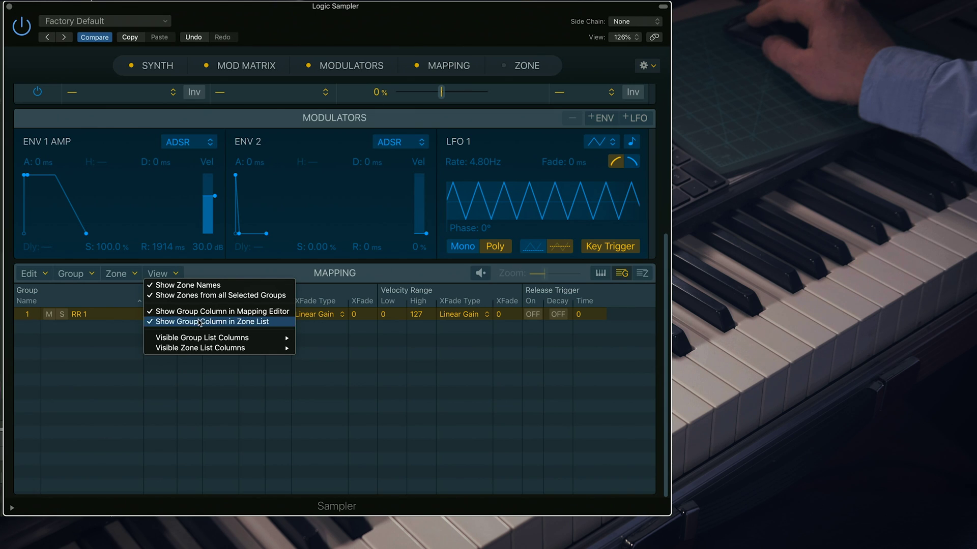
mouse_move(200, 337)
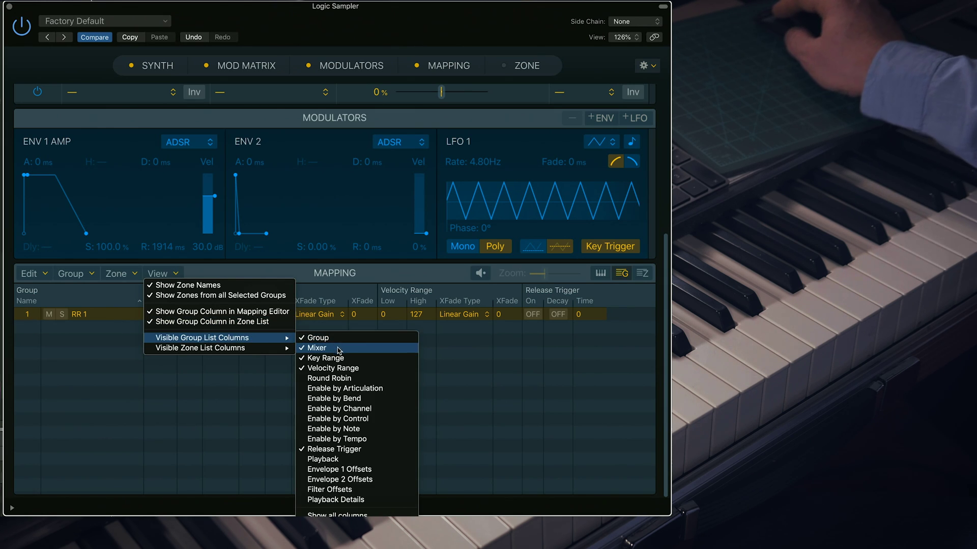
left_click(338, 379)
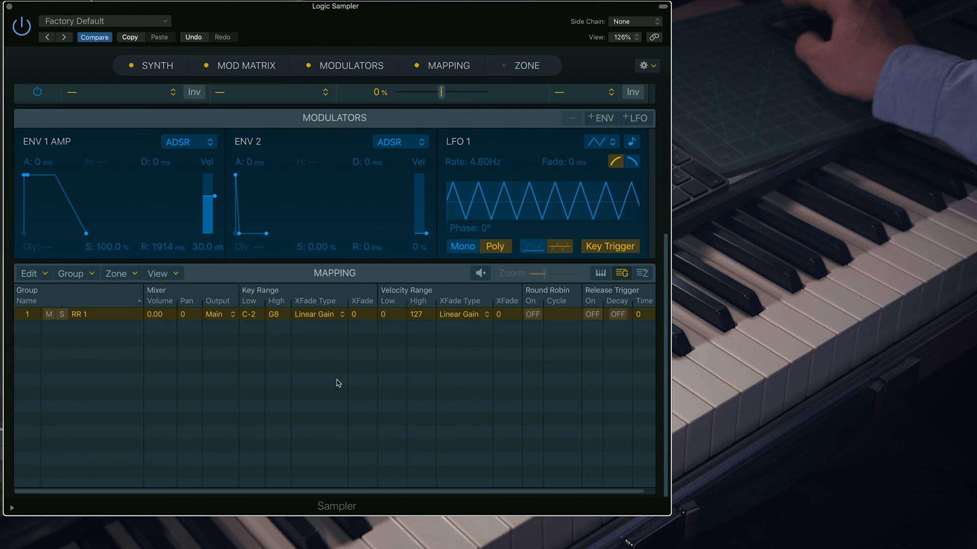
Step: Turn on round robin for the RR 1 group and keep it at position A.1 in the cycle
scroll(510, 353, "right", 2)
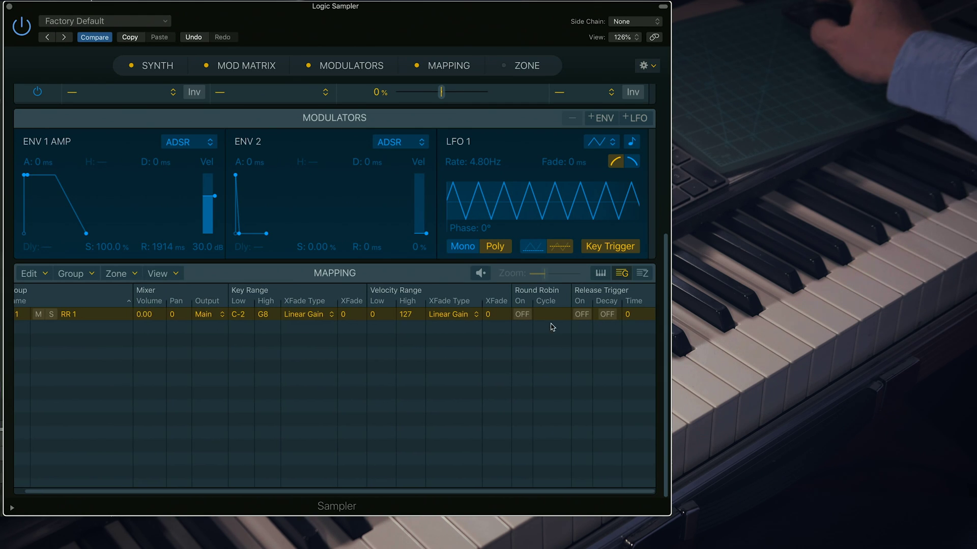
left_click(562, 315)
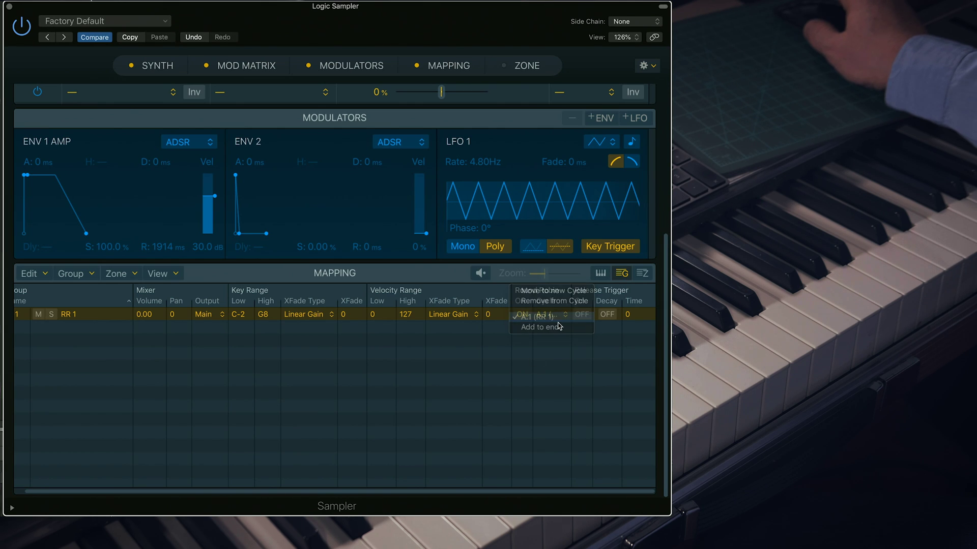
left_click(562, 316)
scroll(492, 363, "left", 2)
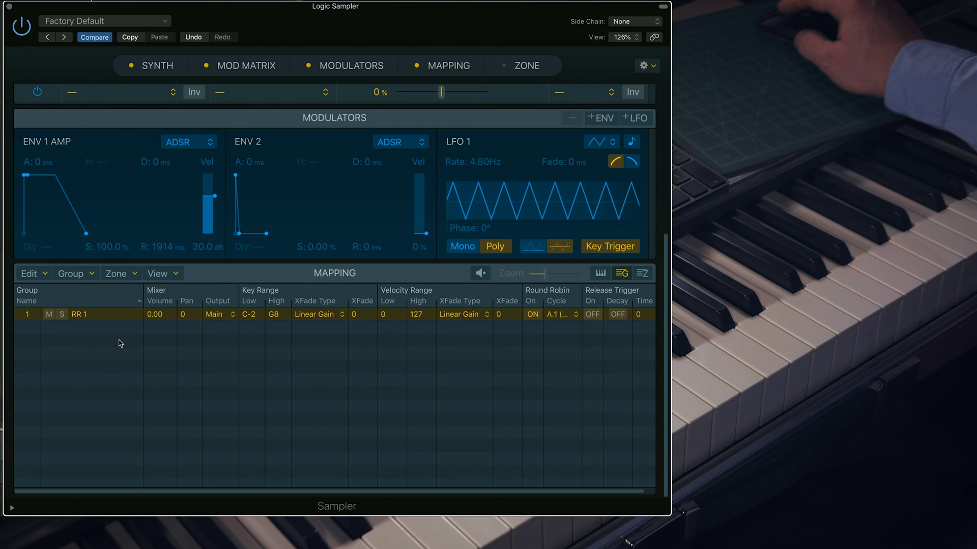
Step: Duplicate the RR 1 group four times to make five round robin groups in total
left_click(71, 273)
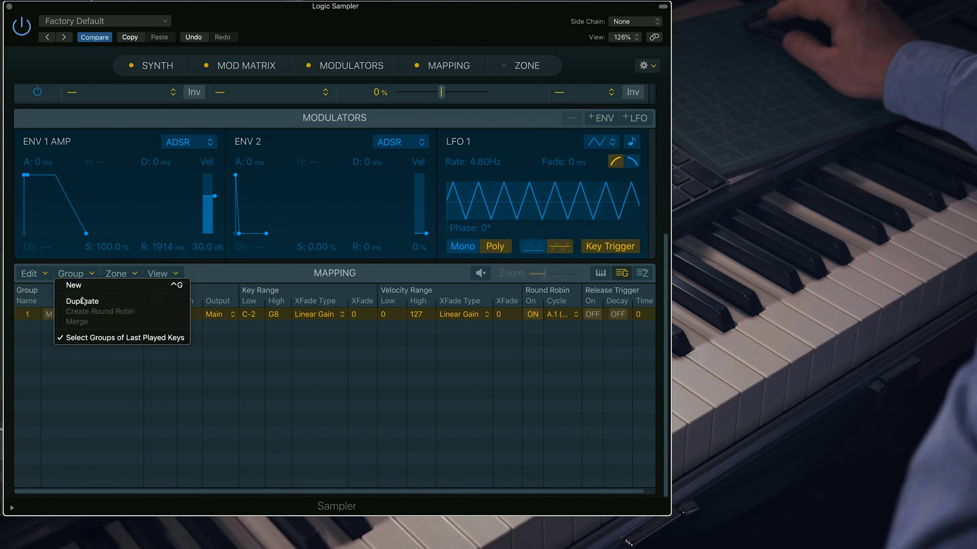
left_click(84, 301)
left_click(75, 275)
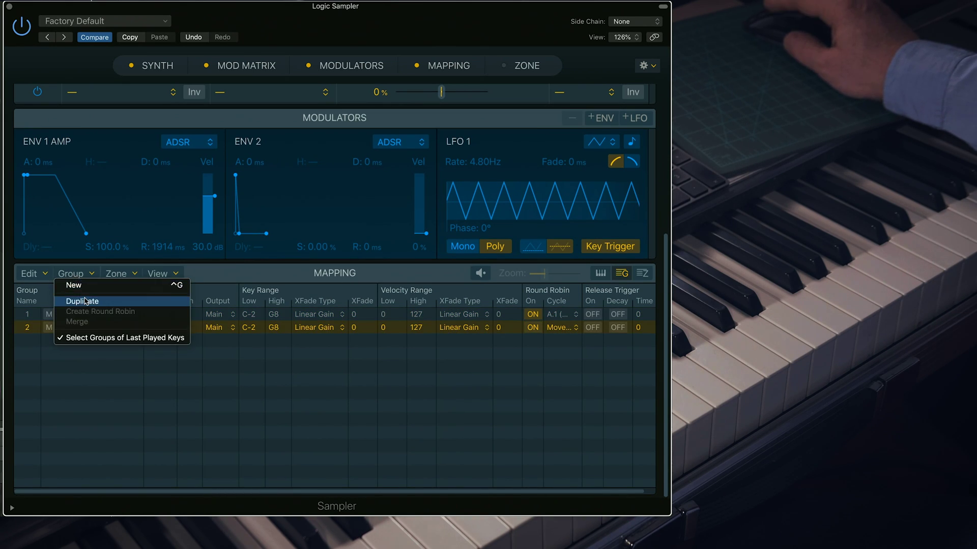
left_click(83, 300)
left_click(75, 275)
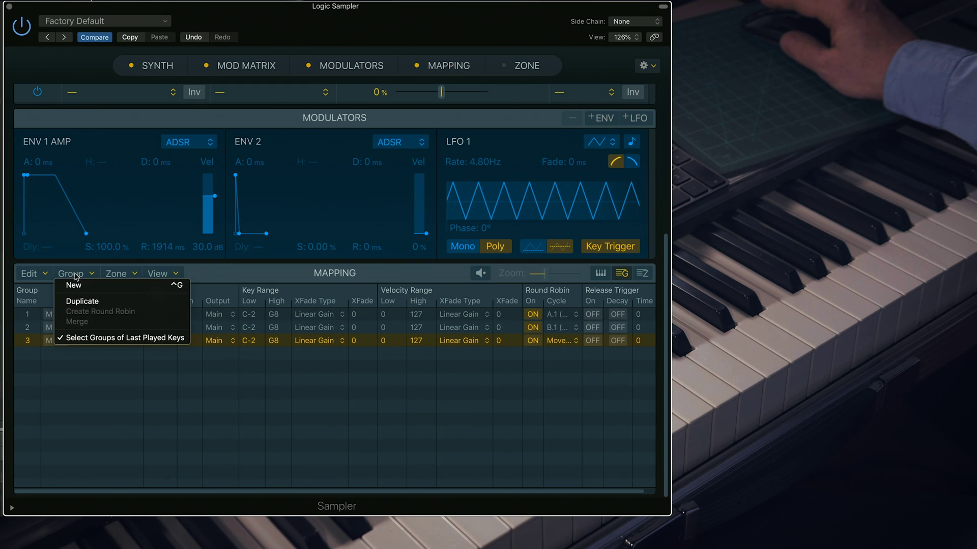
left_click(84, 300)
left_click(74, 275)
left_click(88, 303)
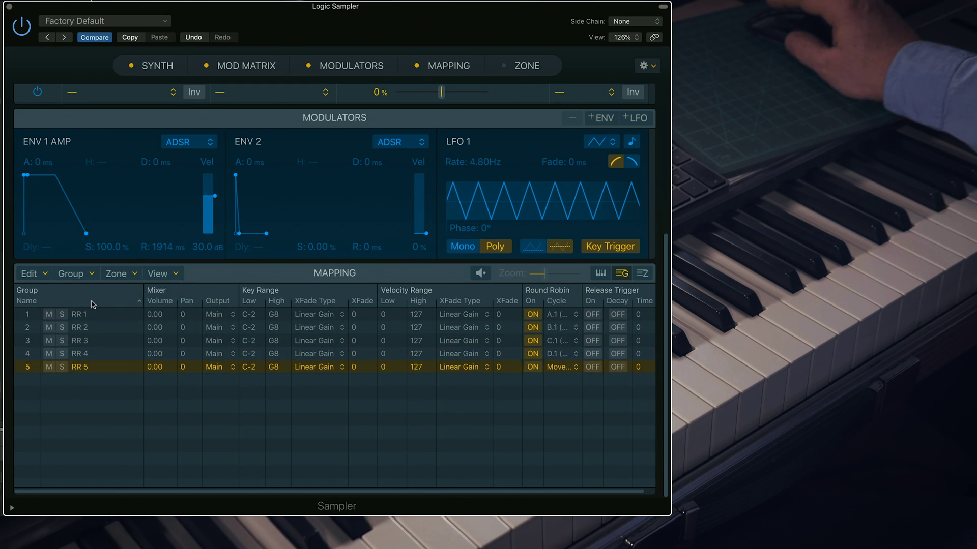
Step: Return to the keyboard mapping view and inspect the C2 and C4 zones of the RR 1 group
scroll(100, 355, "down", 5)
left_click(600, 96)
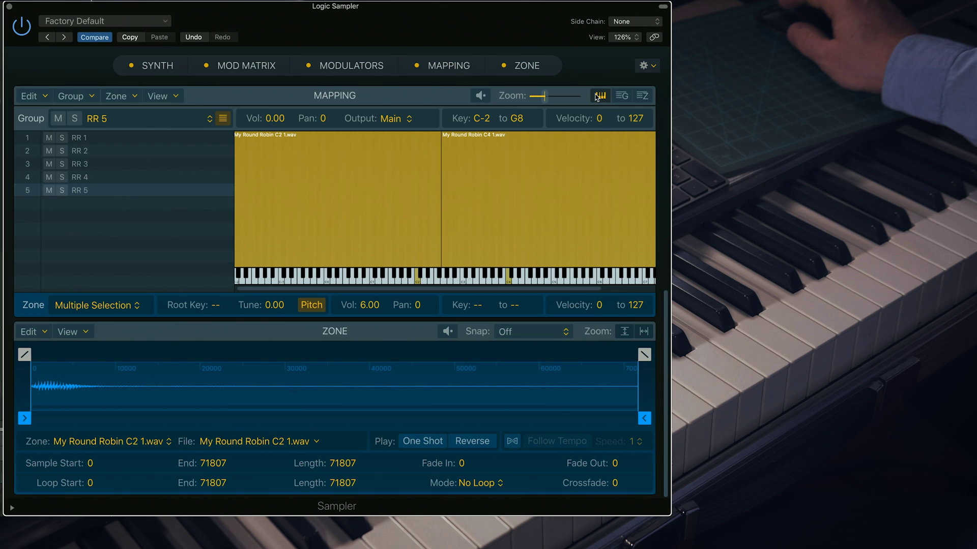
left_click(104, 233)
left_click(94, 141)
left_click(291, 192)
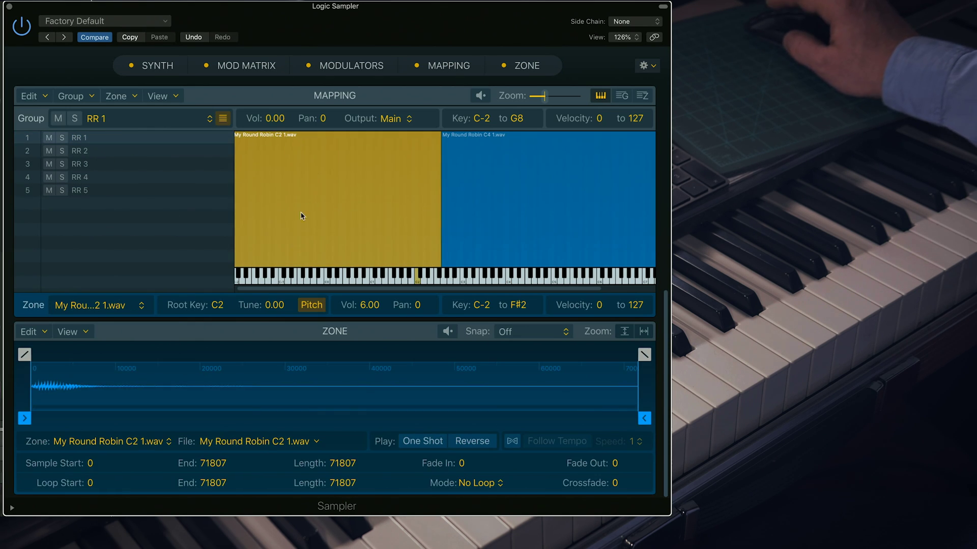
left_click(499, 207)
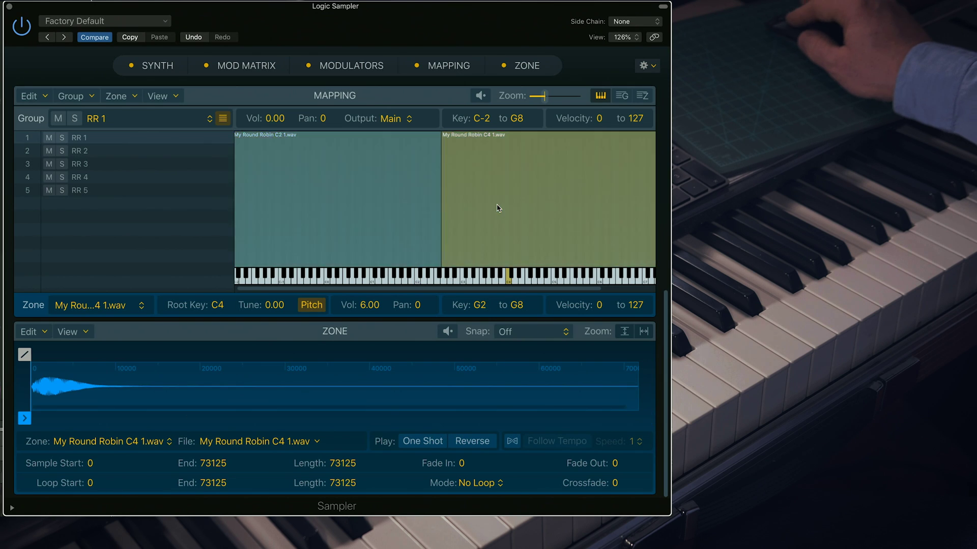
Step: Replace the C2 and C4 zone samples of the RR 2 group with My Round Robin C2 2.wav and My Round Robin C4 2.wav
left_click(80, 151)
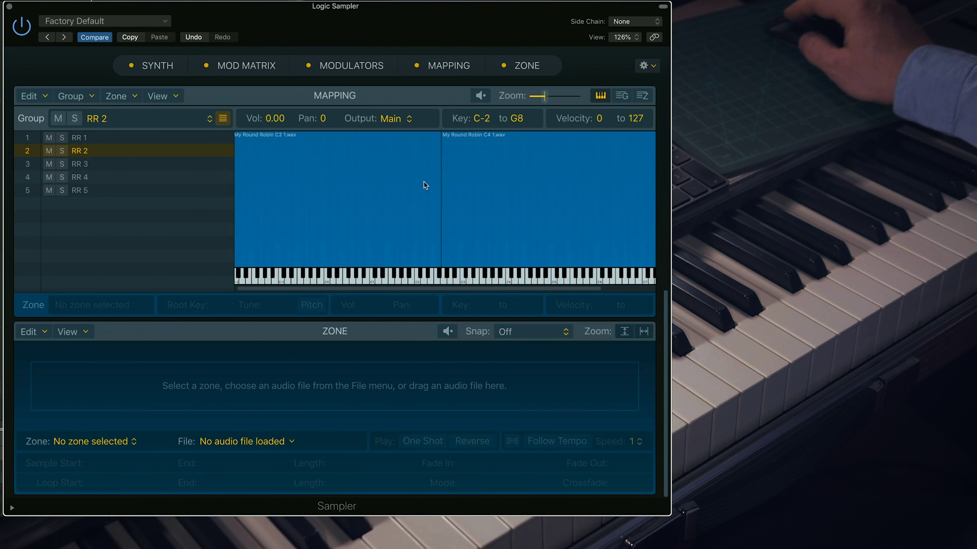
left_click(378, 191)
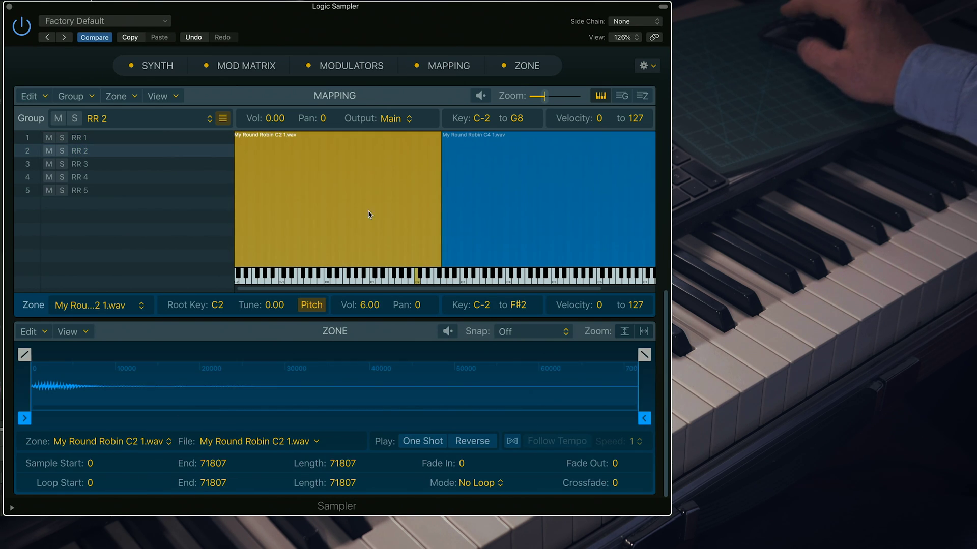
left_click(169, 441)
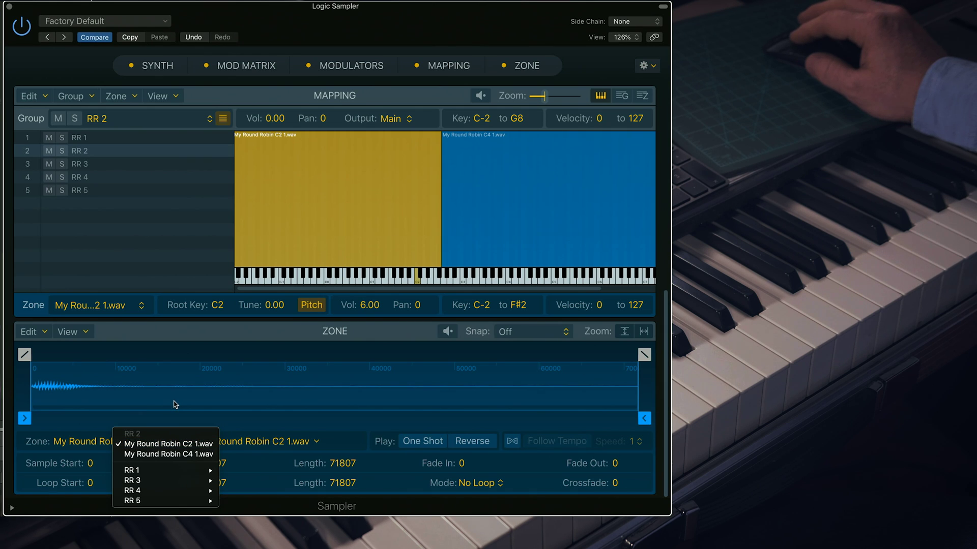
left_click(316, 442)
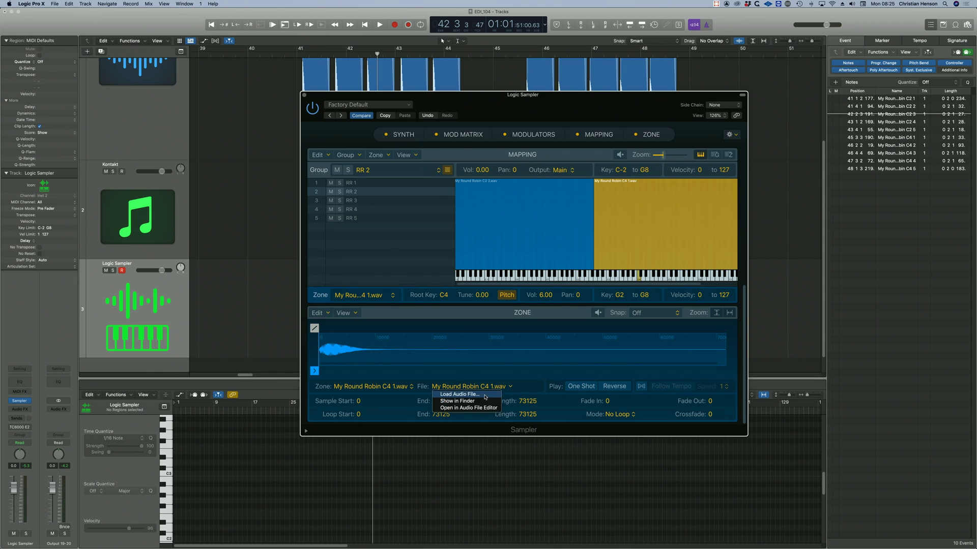
left_click(485, 394)
left_click(327, 103)
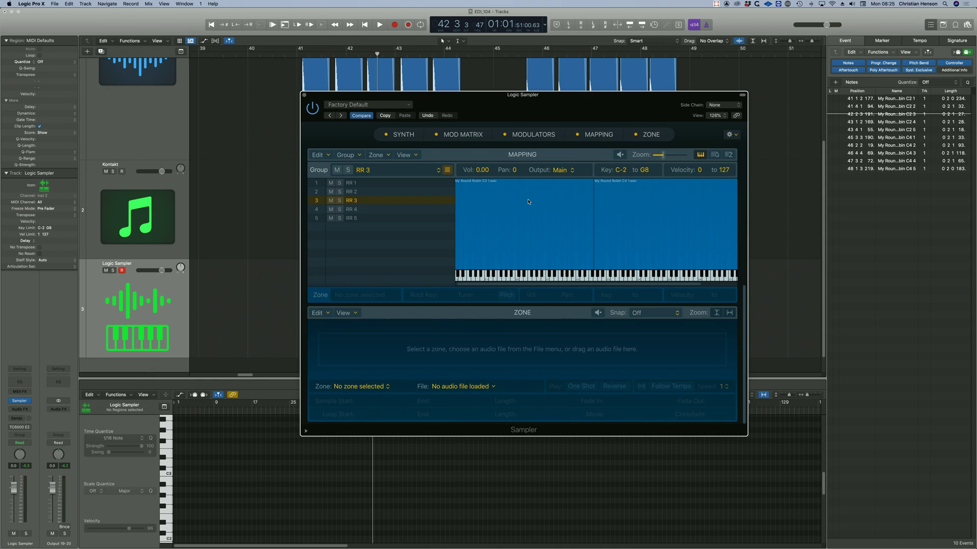
Step: Load My Round Robin C2 3.wav and My Round Robin C4 3.wav into the zones of the RR 3 group
left_click(510, 387)
left_click(486, 395)
left_click(510, 387)
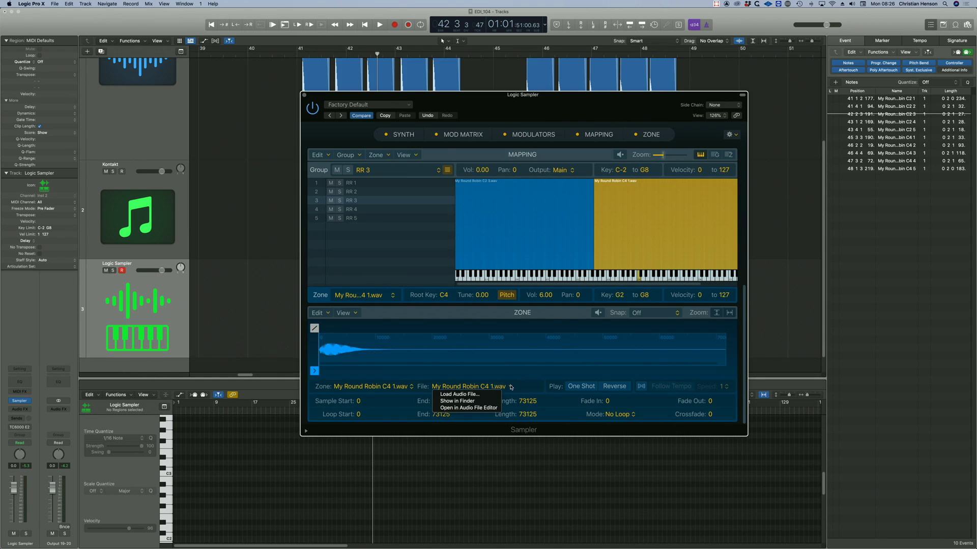
left_click(459, 394)
double_click(320, 116)
Step: Load My Round Robin C2 4.wav and My Round Robin C4 4.wav into the C2 and C4 zones of the RR 4 group
left_click(356, 210)
left_click(514, 234)
left_click(510, 387)
left_click(460, 394)
double_click(321, 92)
left_click(664, 230)
left_click(511, 387)
left_click(461, 395)
double_click(321, 122)
Step: Replace the zone samples of the RR 5 group with My Round Robin C2 5.wav and My Round Robin C4 5.wav
left_click(544, 219)
left_click(510, 386)
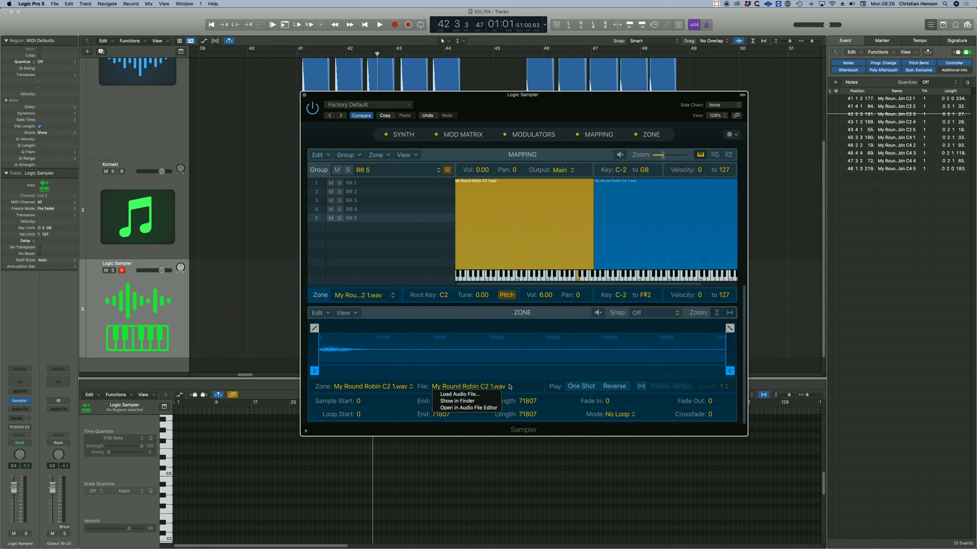
left_click(459, 394)
left_click(334, 99)
double_click(334, 98)
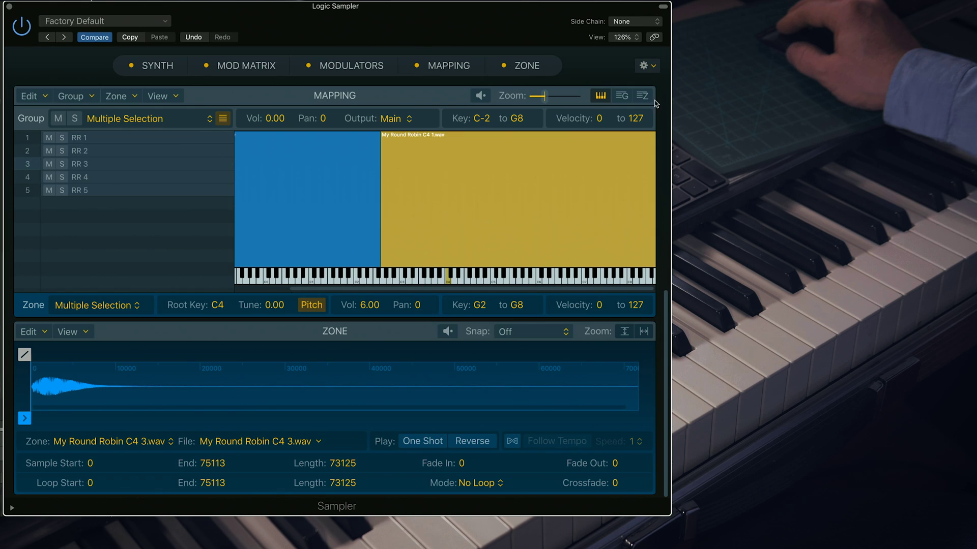
Step: Show the groups as a list again and inspect the round robin cycle options of the RR 1 group
left_click(622, 97)
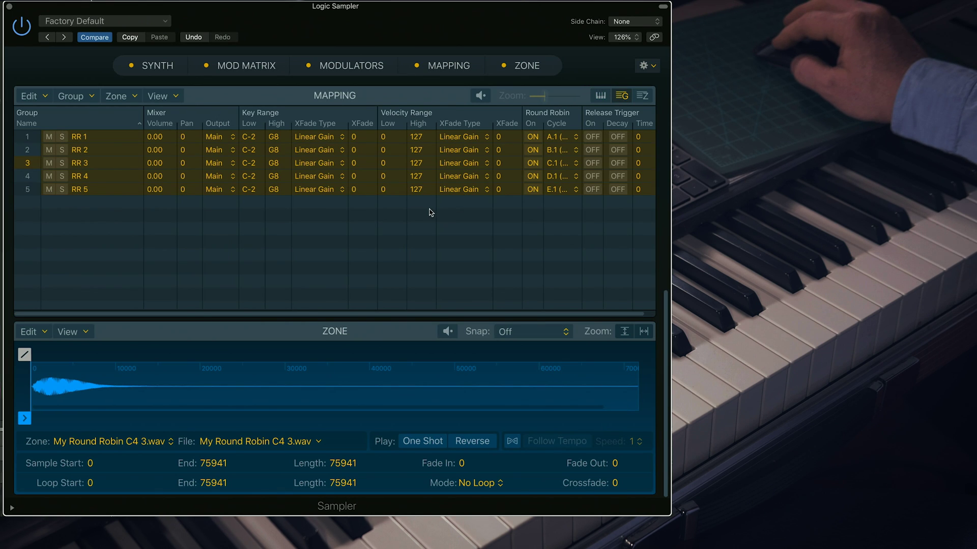
scroll(430, 213, "right", 2)
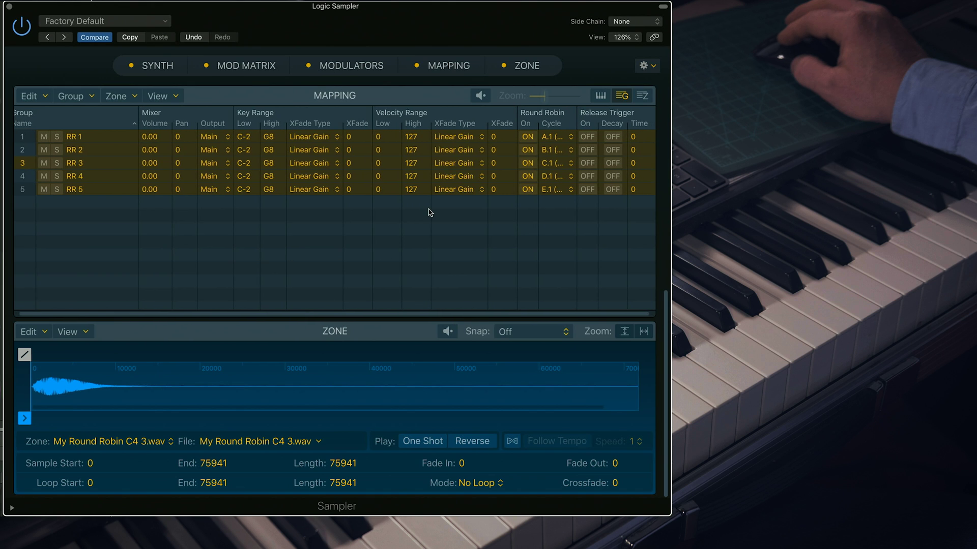
scroll(430, 213, "right", 1)
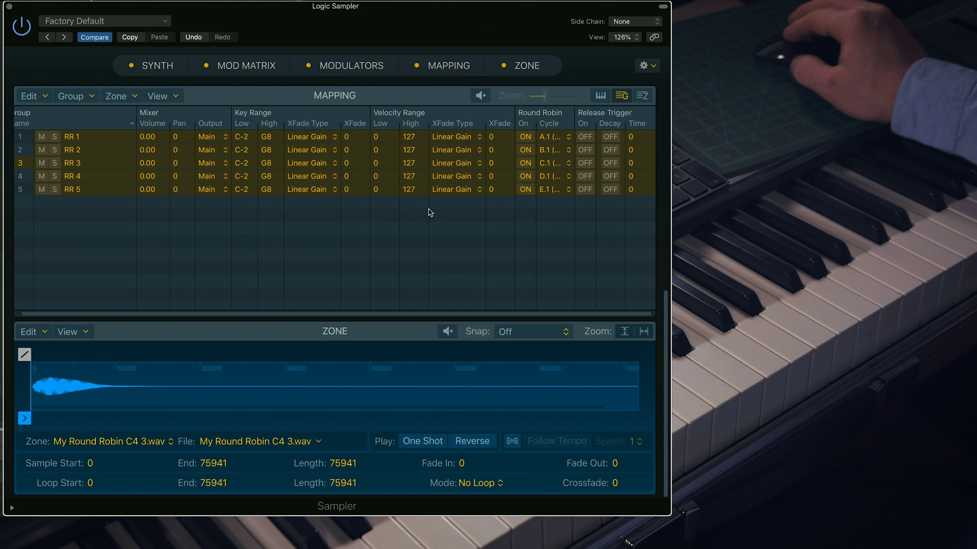
left_click(563, 220)
left_click(567, 138)
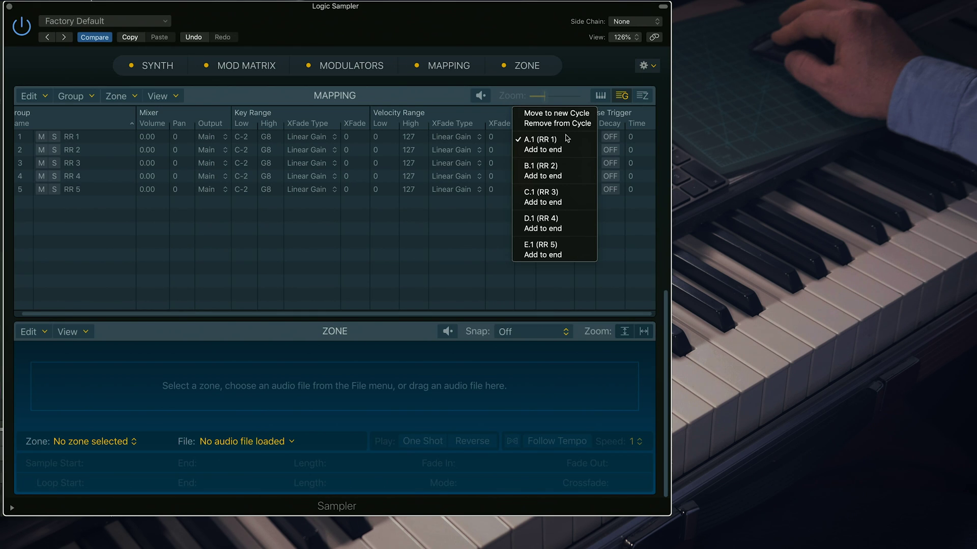
left_click(326, 127)
Step: Add the RR 2 and RR 3 groups to the end of the RR 1 cycle as A.2 and A.3
left_click(148, 148)
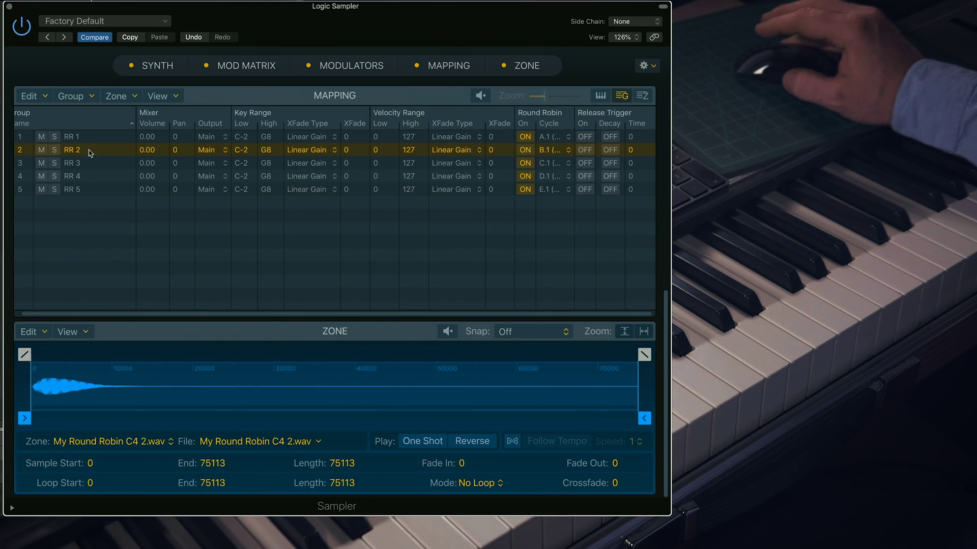
left_click(568, 150)
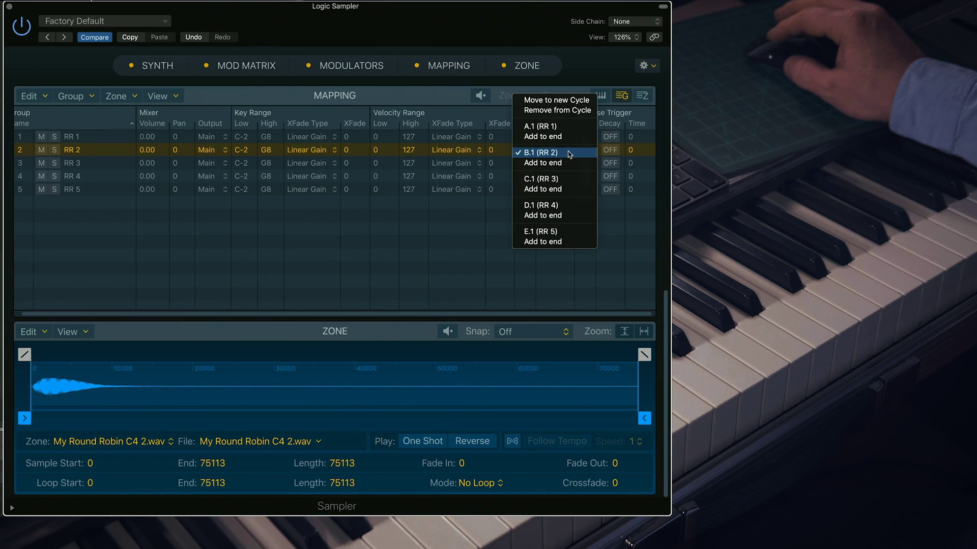
left_click(557, 136)
left_click(568, 163)
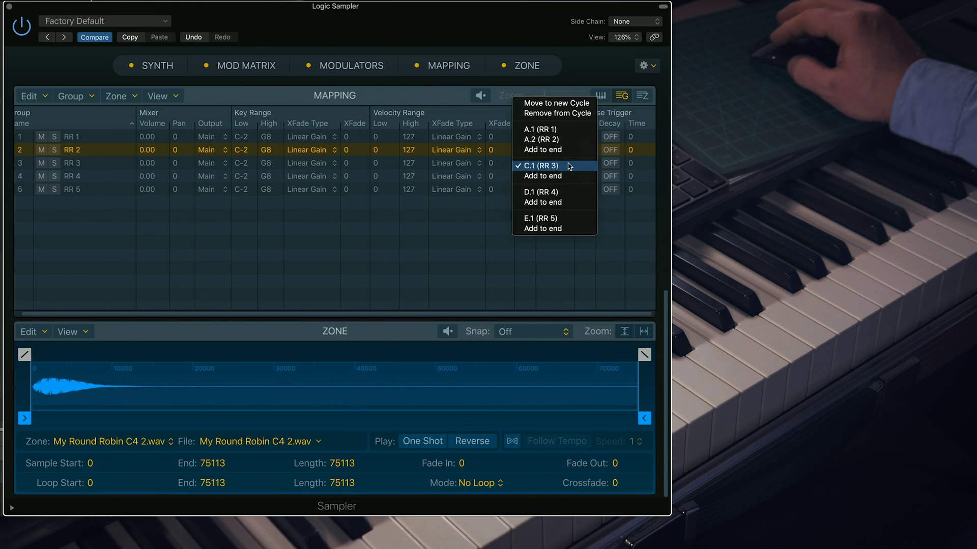
left_click(568, 150)
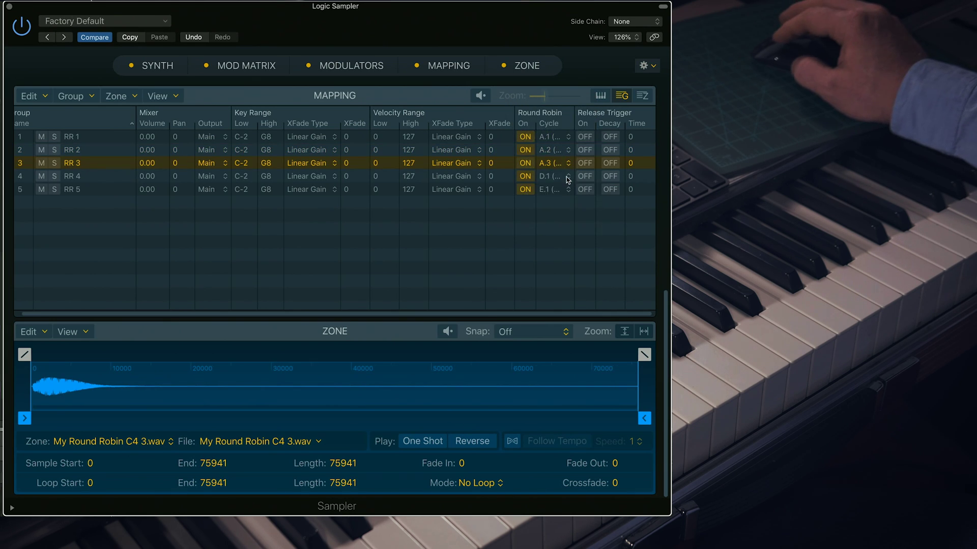
Step: Add the RR 4 and RR 5 groups to the end of the same round robin cycle as A.4 and A.5
left_click(568, 176)
left_click(568, 163)
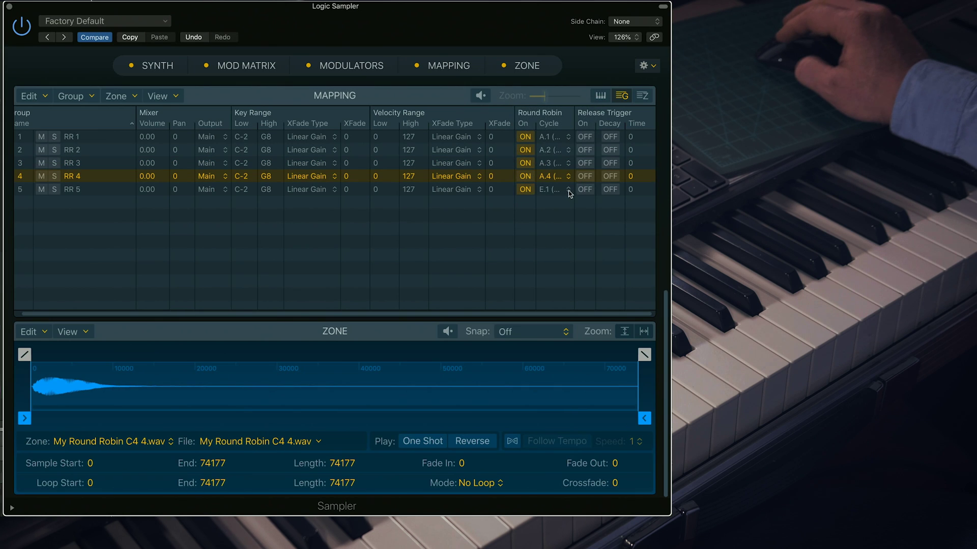
left_click(568, 189)
left_click(568, 175)
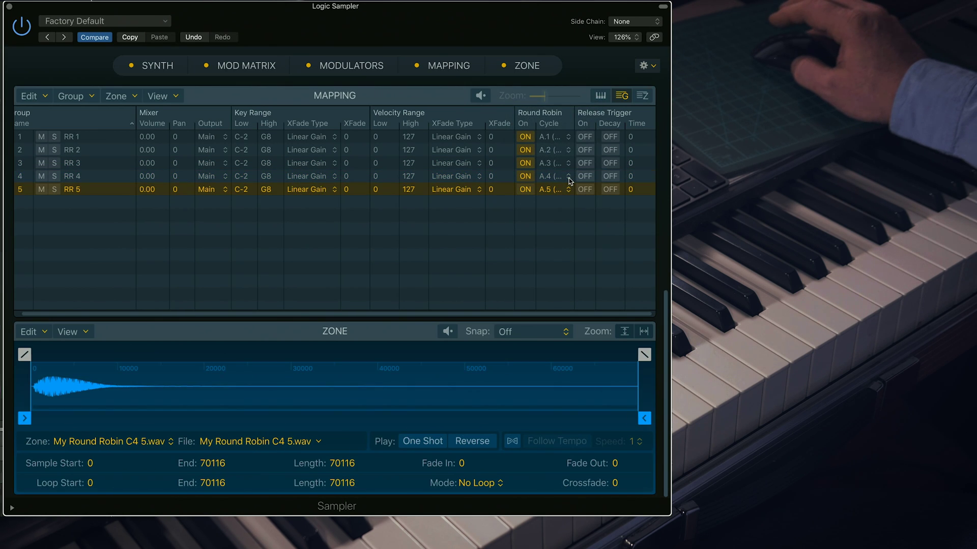